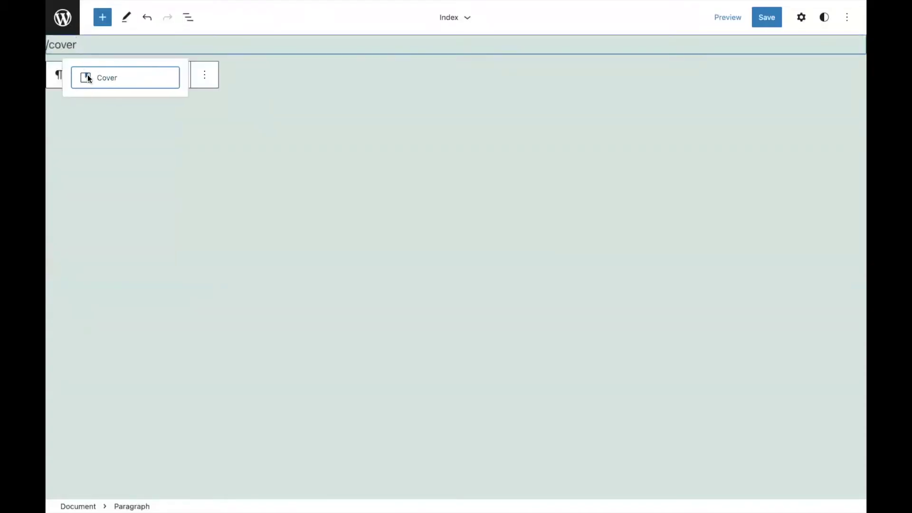
# Insert a pink Cover block and nest a second Cover block inside it with /cover.
pyautogui.click(90, 79)
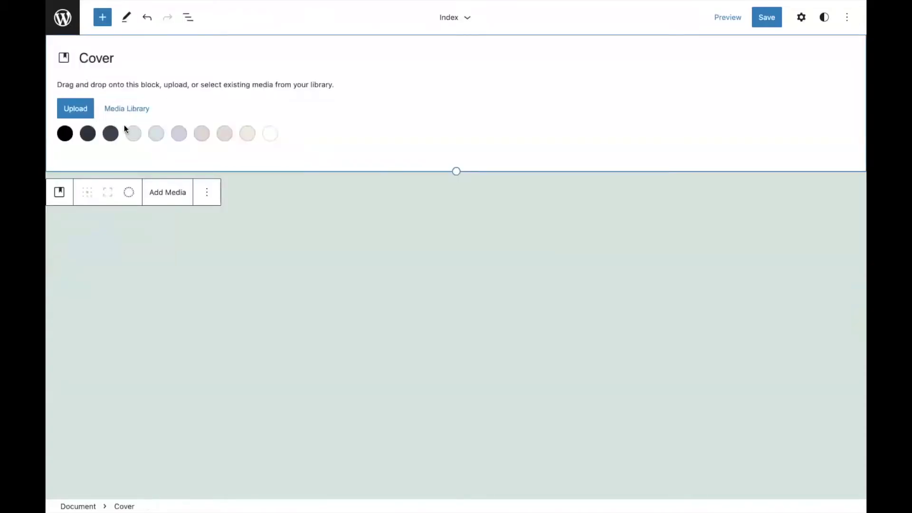
pyautogui.click(202, 134)
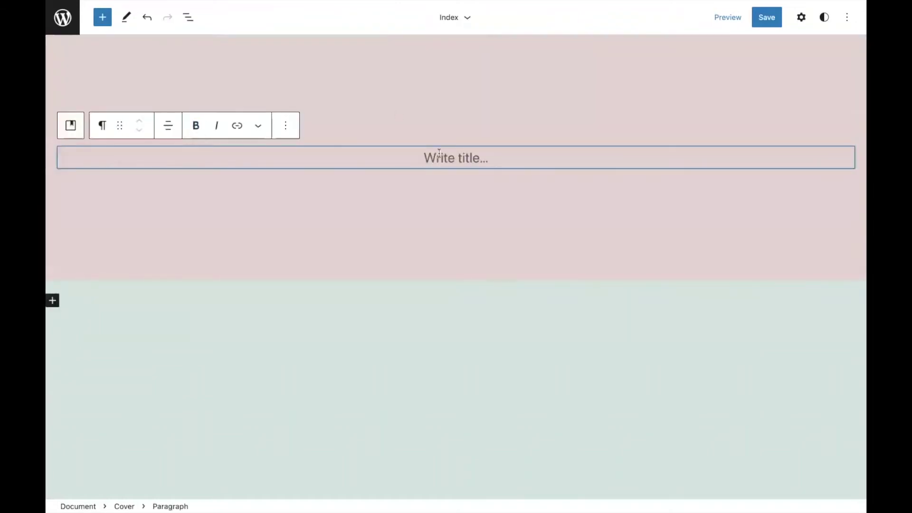
pyautogui.write('/cover')
pyautogui.press('Return')
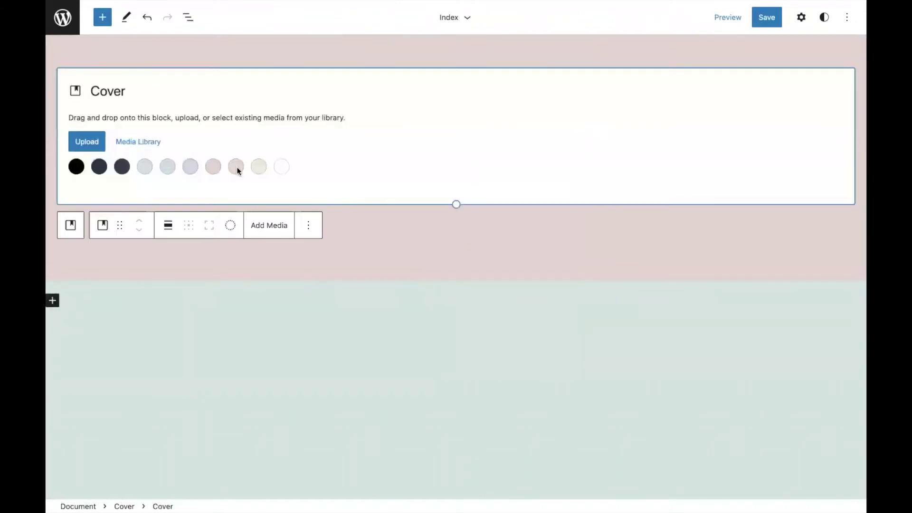
# Fill the inner cover with the clock silhouette photo from the Media Library.
pyautogui.click(122, 141)
pyautogui.click(190, 155)
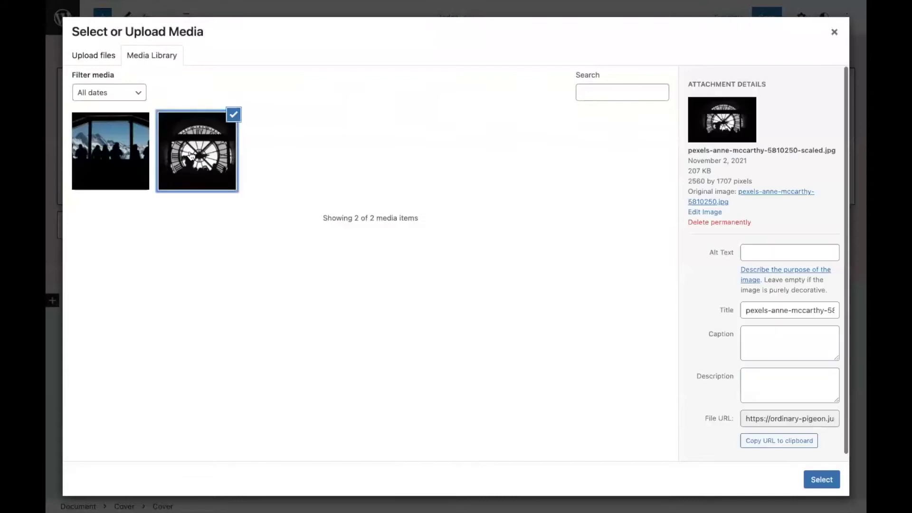
pyautogui.click(821, 479)
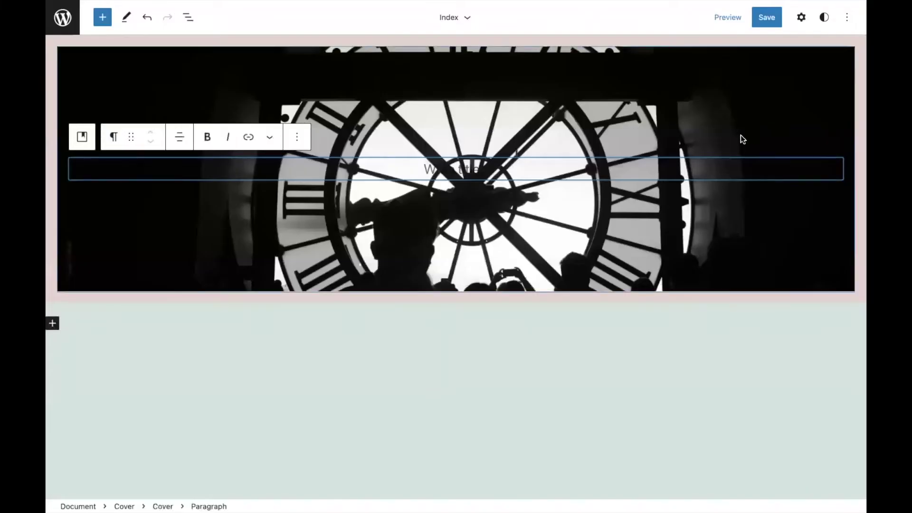
pyautogui.click(741, 138)
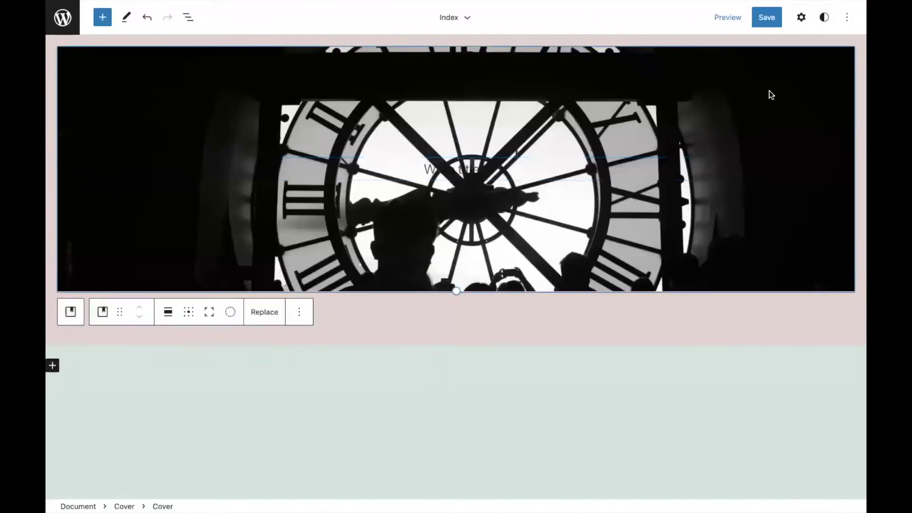
# Move the clock photo's focal point to 55% left, 56% top.
pyautogui.press('Escape')
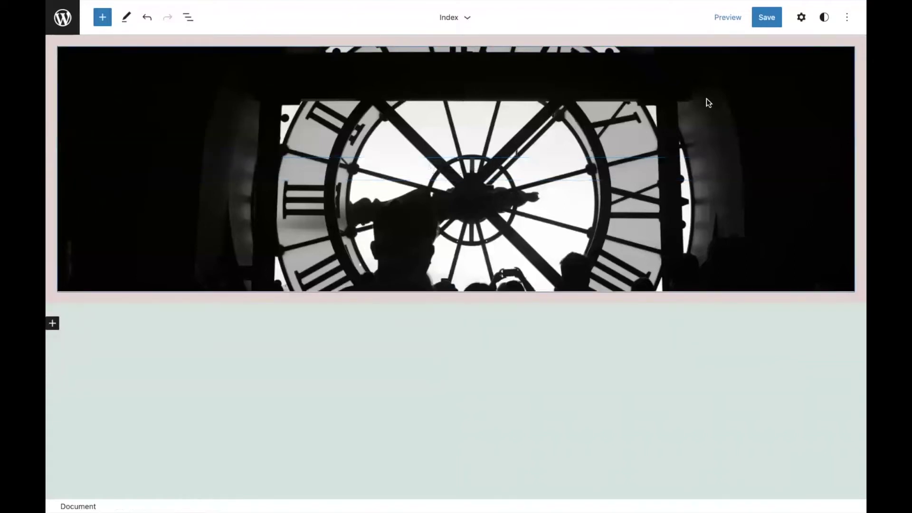
pyautogui.click(751, 97)
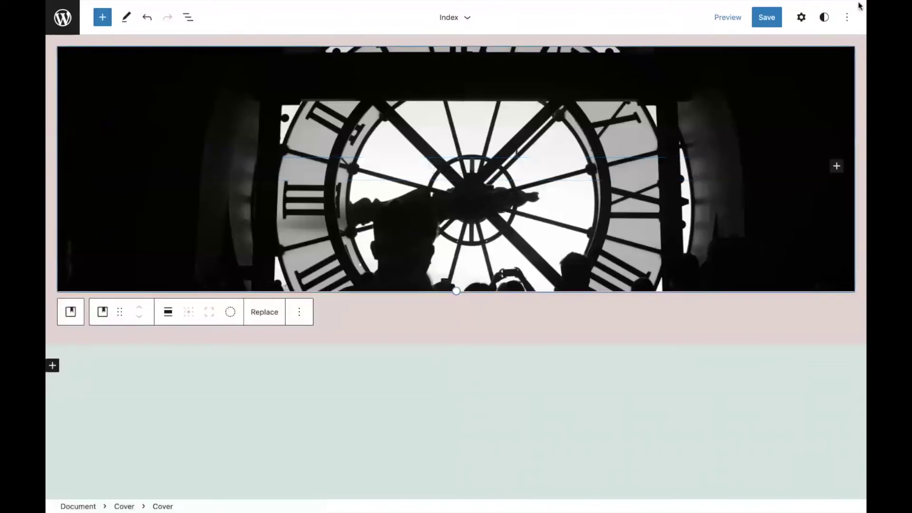
pyautogui.click(801, 18)
pyautogui.scroll(-1, 792, 367)
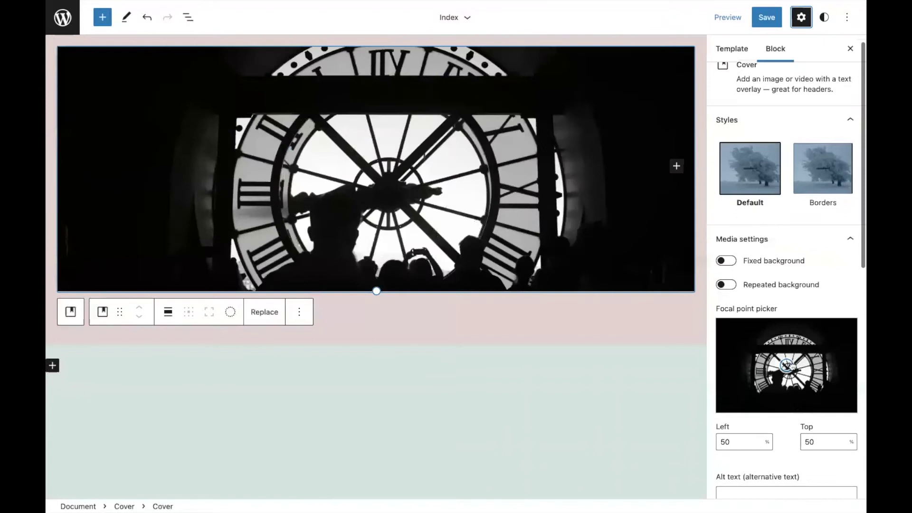
pyautogui.moveTo(792, 367); pyautogui.dragTo(792, 371)
# Set the inner cover's minimum height to 600 px.
pyautogui.scroll(-2, 774, 416)
pyautogui.scroll(-5, 774, 416)
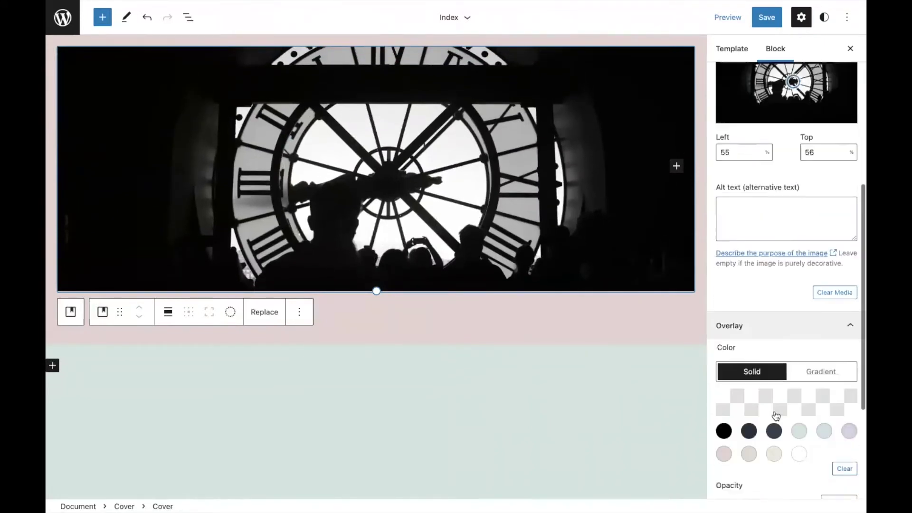
pyautogui.scroll(-2, 749, 350)
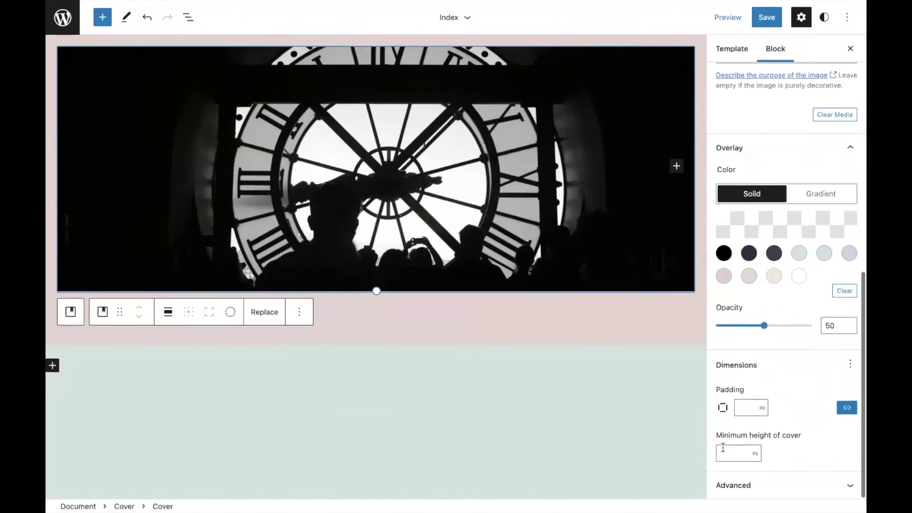
pyautogui.click(734, 453)
pyautogui.write('400')
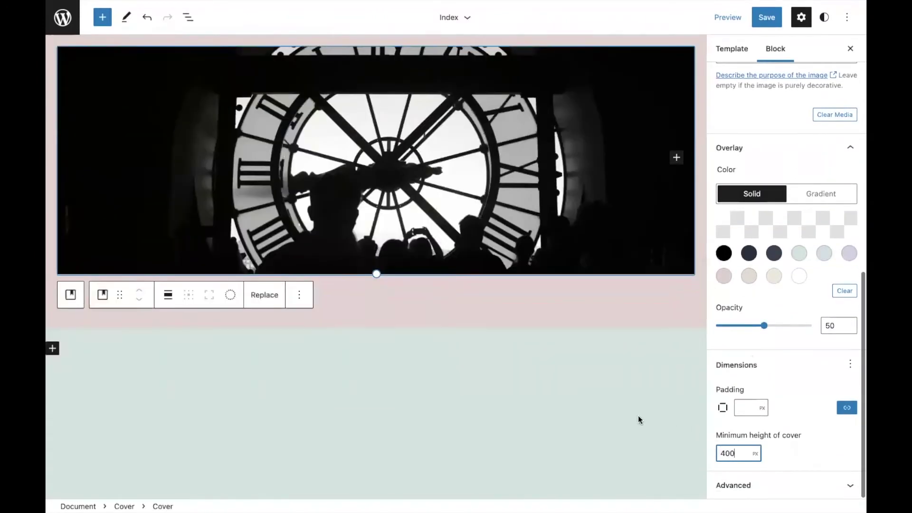
pyautogui.doubleClick(728, 452)
pyautogui.write('500')
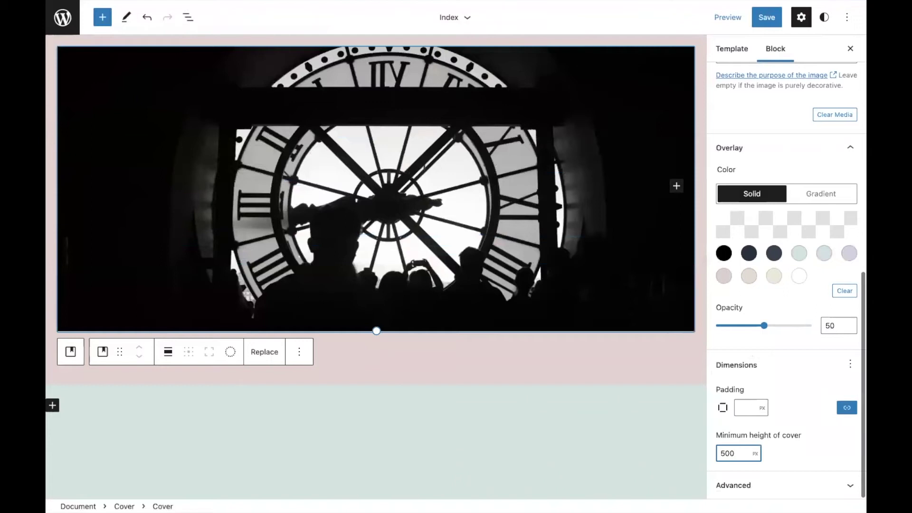
pyautogui.hotkey('ctrl', 'a')
pyautogui.write('600')
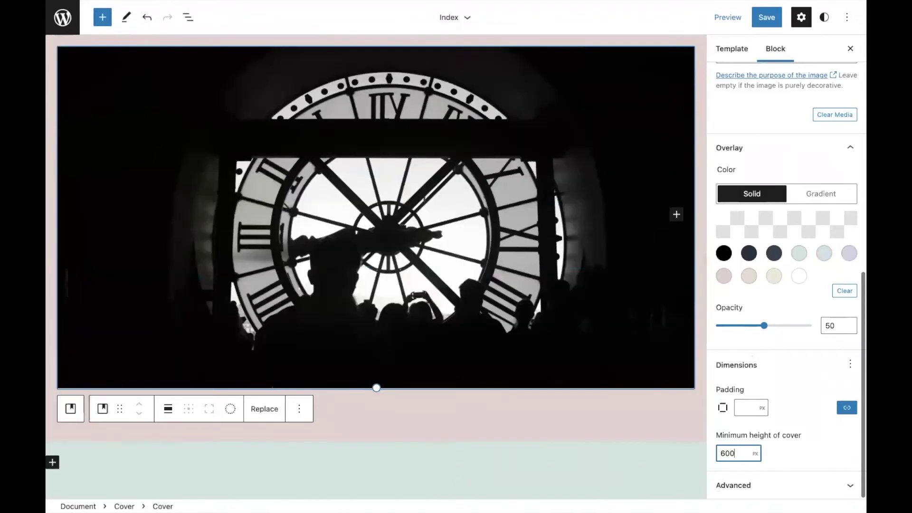
pyautogui.click(586, 444)
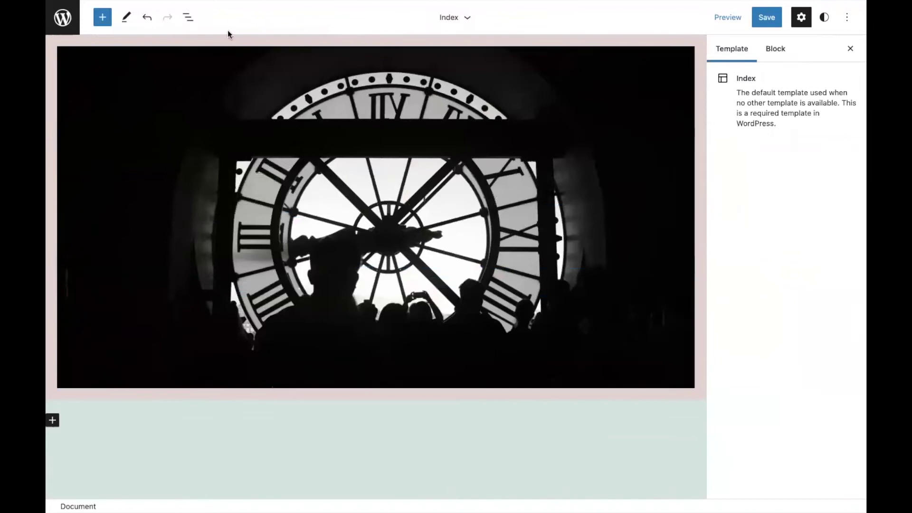
# Preview duotone presets on the clock photo: blue/red, red/yellow, black/blue, purple/yellow, Dark grayscale.
pyautogui.click(163, 208)
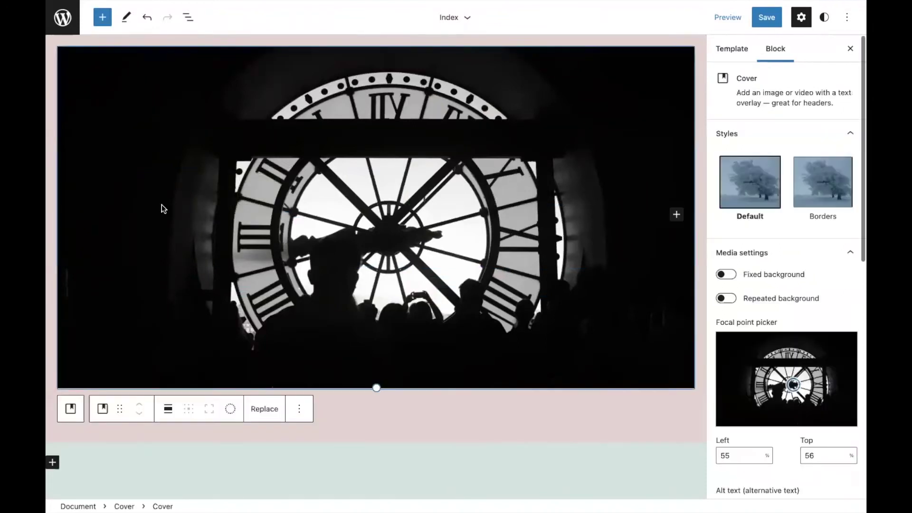
pyautogui.click(230, 409)
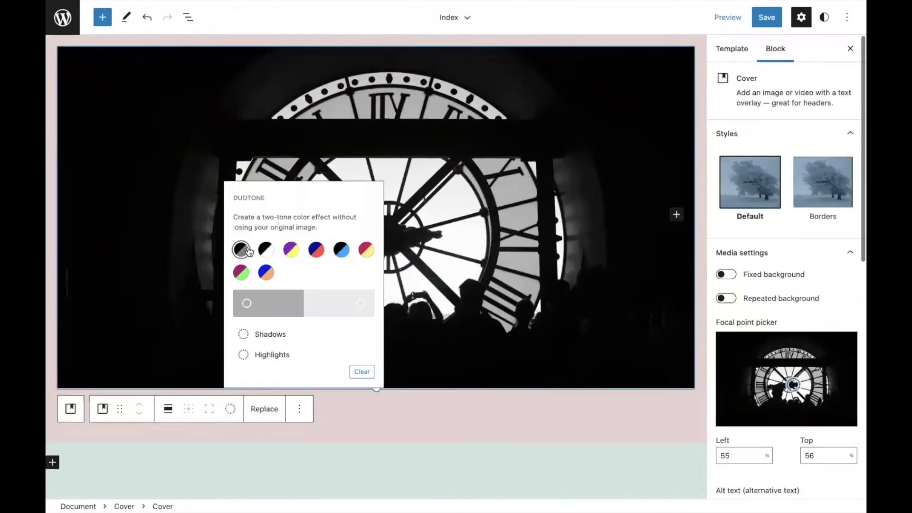
pyautogui.click(316, 250)
pyautogui.click(209, 409)
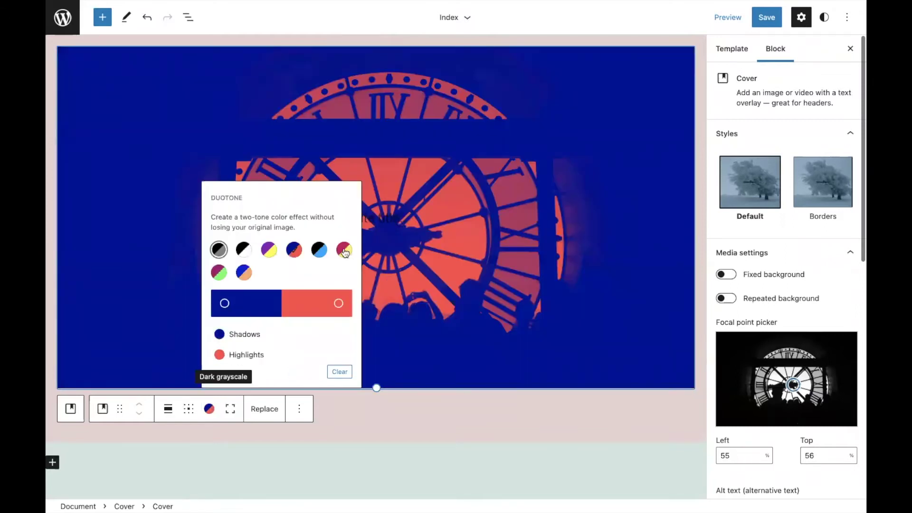
pyautogui.click(344, 249)
pyautogui.click(319, 249)
pyautogui.click(294, 249)
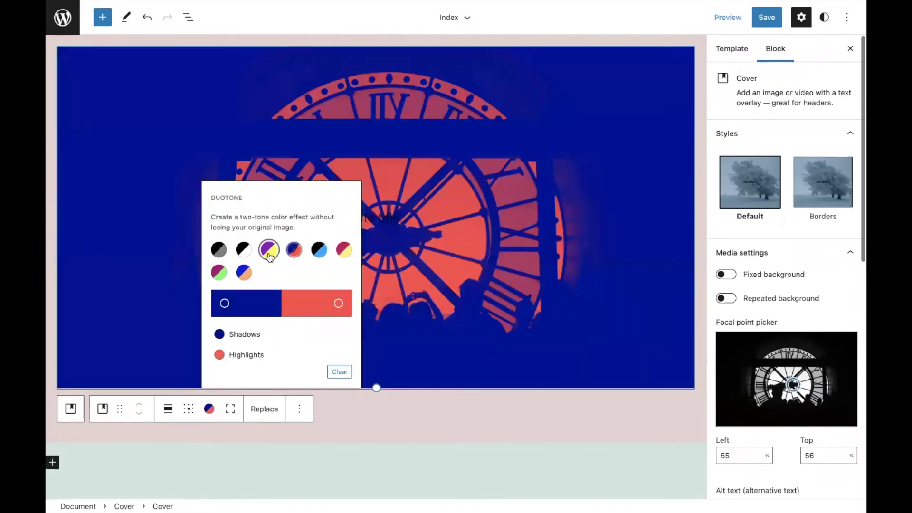
pyautogui.click(269, 250)
pyautogui.click(218, 250)
# Apply the black-and-white duotone preset to the clock photo.
pyautogui.click(243, 253)
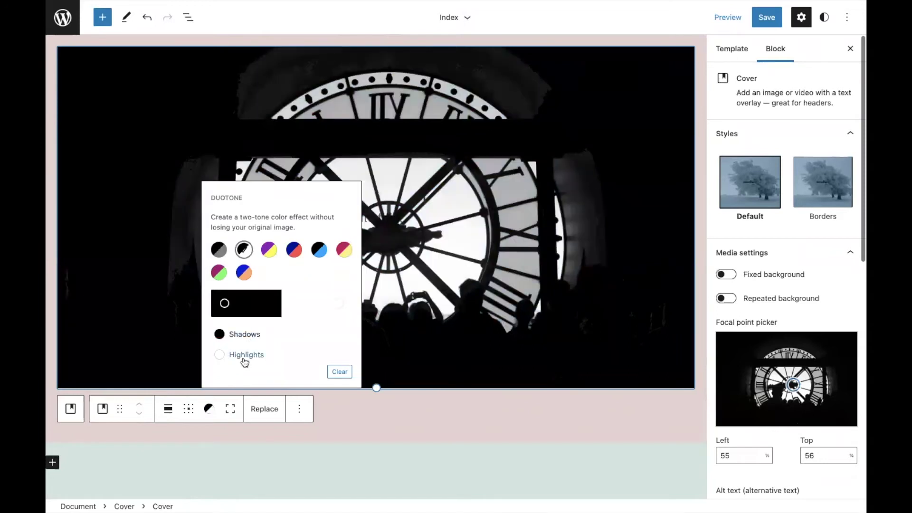
pyautogui.click(245, 361)
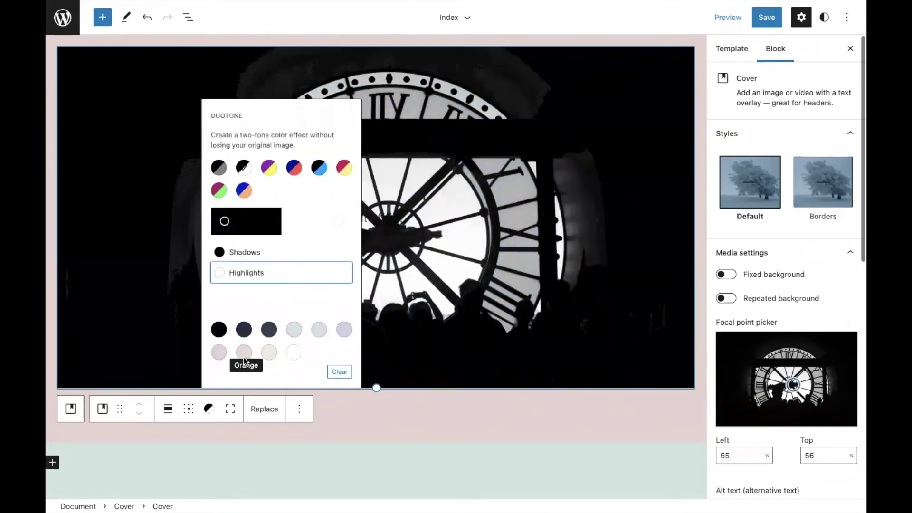
pyautogui.click(446, 440)
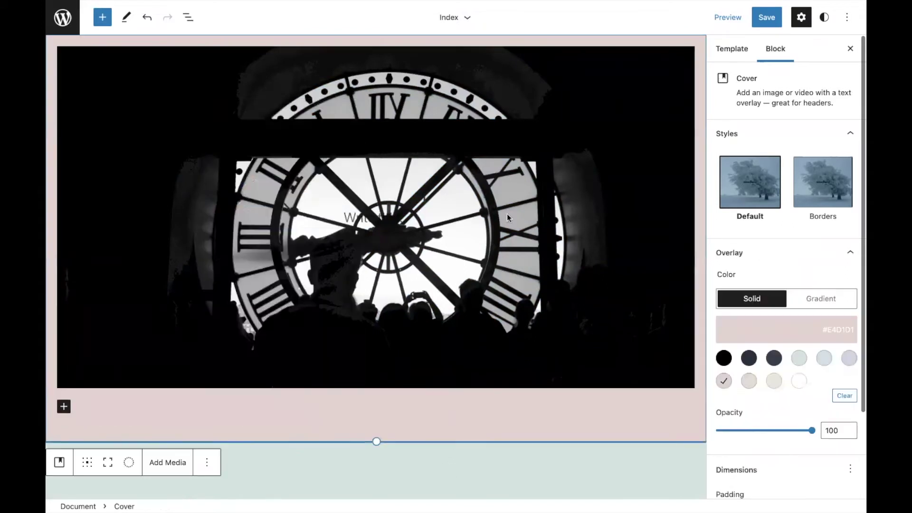
pyautogui.click(158, 98)
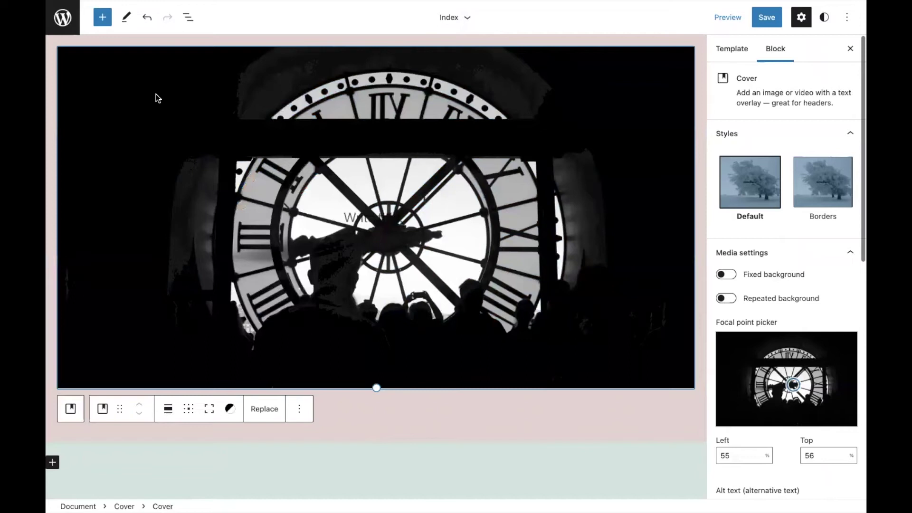
# Make the duotone highlight colour nearly transparent, giving bright areas a soft pink tint.
pyautogui.click(230, 408)
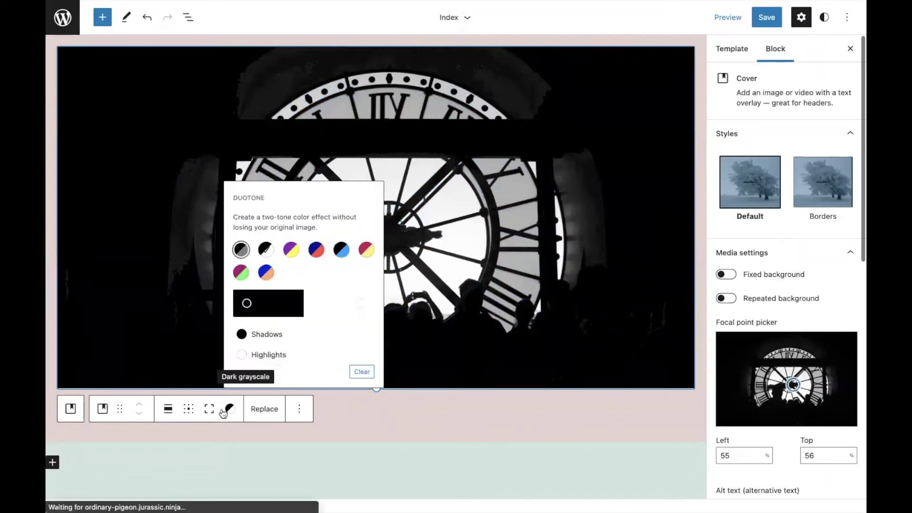
pyautogui.click(295, 357)
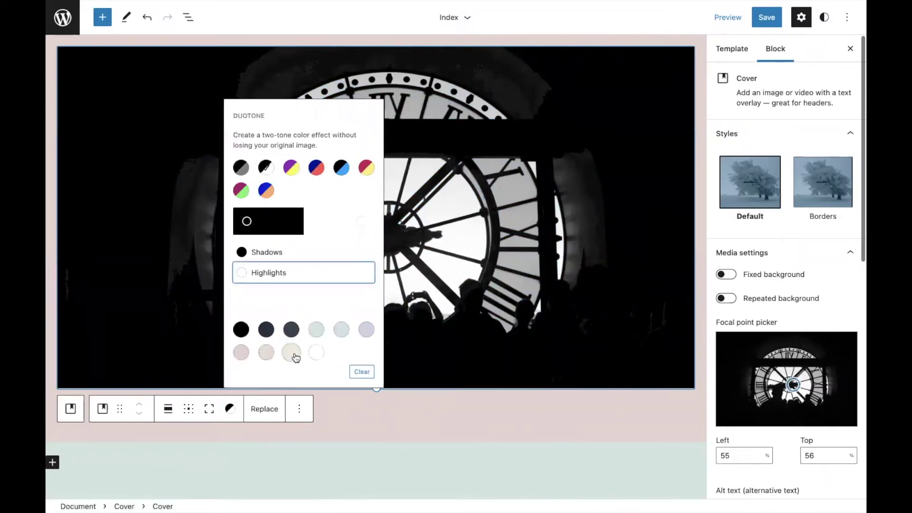
pyautogui.click(293, 305)
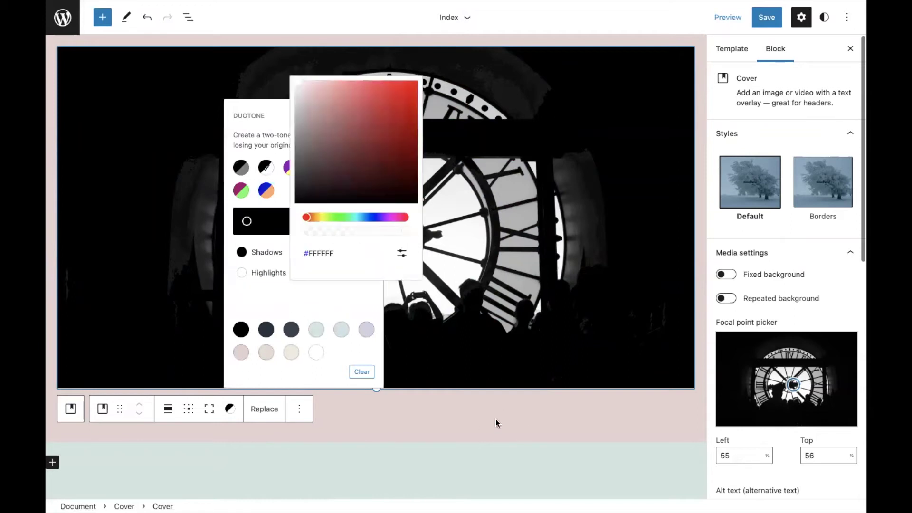
pyautogui.moveTo(407, 233); pyautogui.dragTo(300, 236)
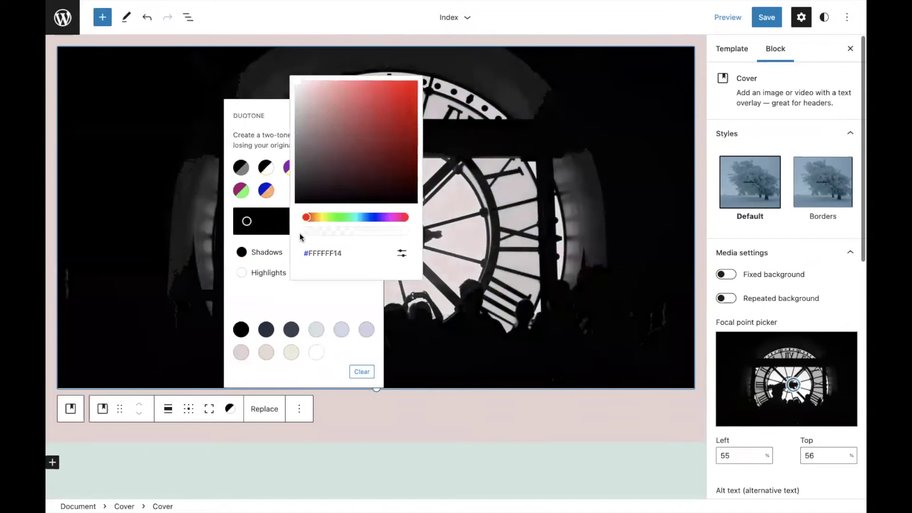
pyautogui.click(631, 442)
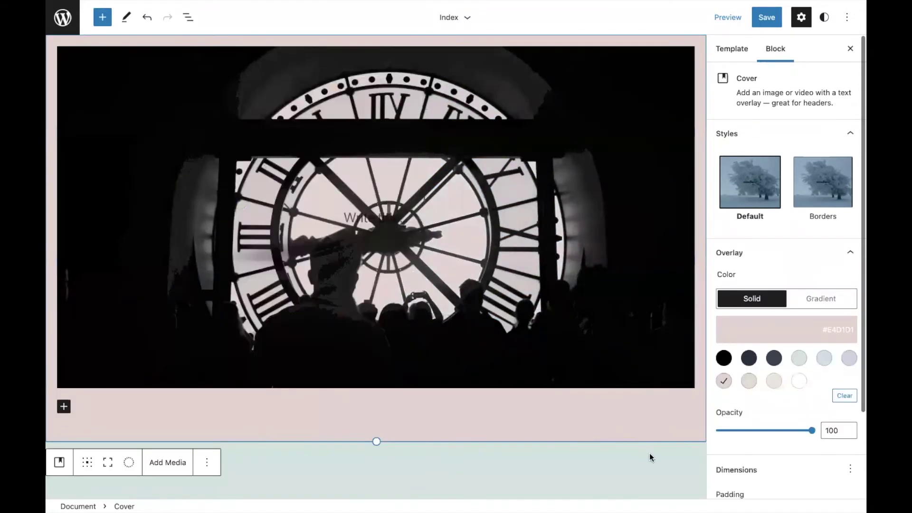
pyautogui.click(650, 456)
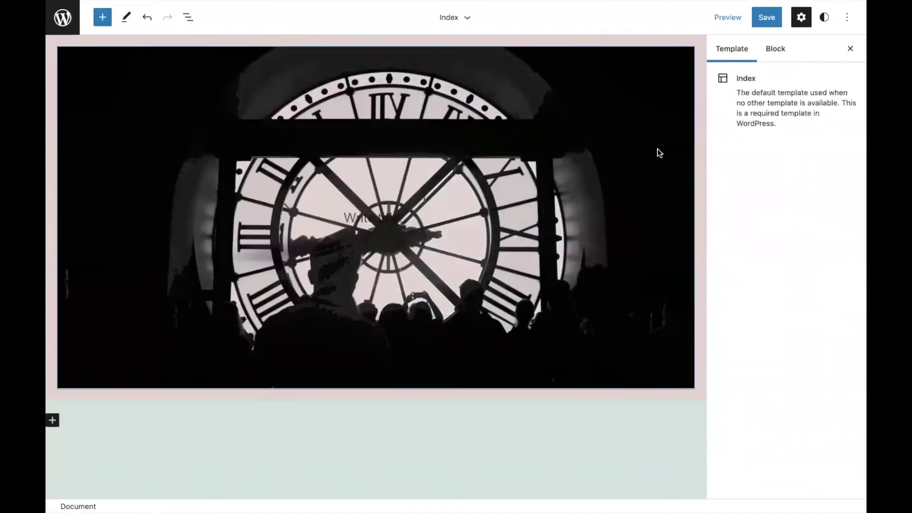
# Set the clock photo duotone's shadow colour to fully transparent (#00000000).
pyautogui.click(658, 151)
pyautogui.click(231, 409)
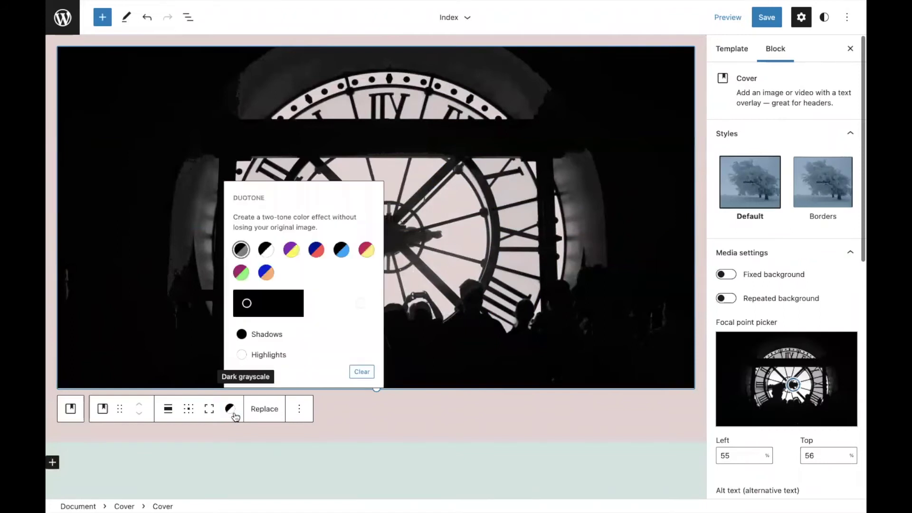
pyautogui.click(283, 353)
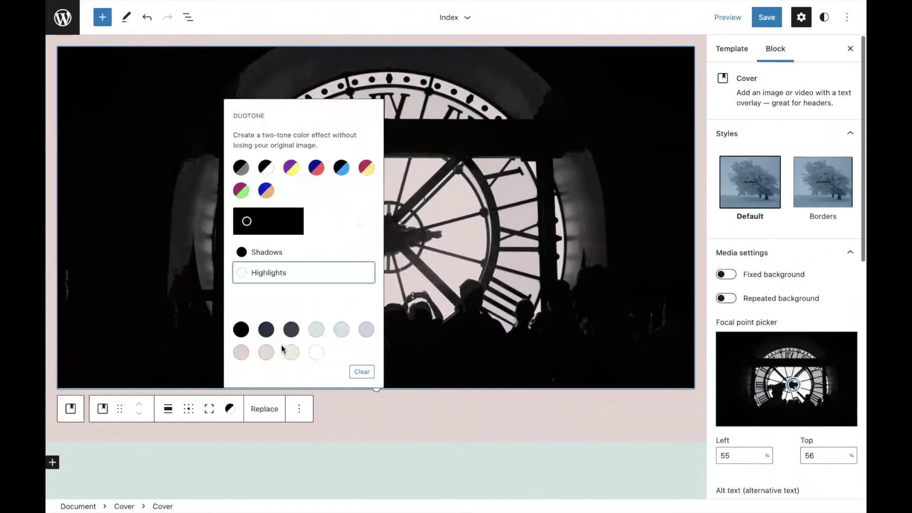
pyautogui.click(286, 298)
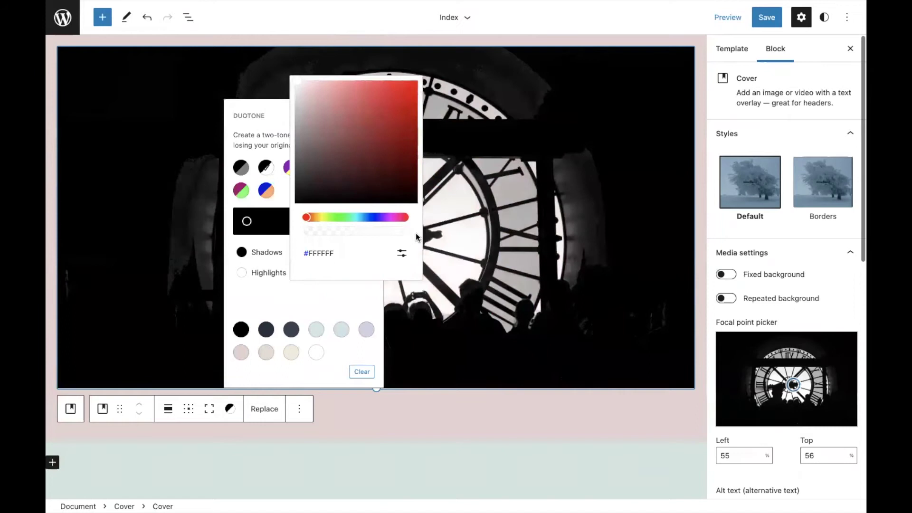
pyautogui.click(334, 297)
pyautogui.click(287, 256)
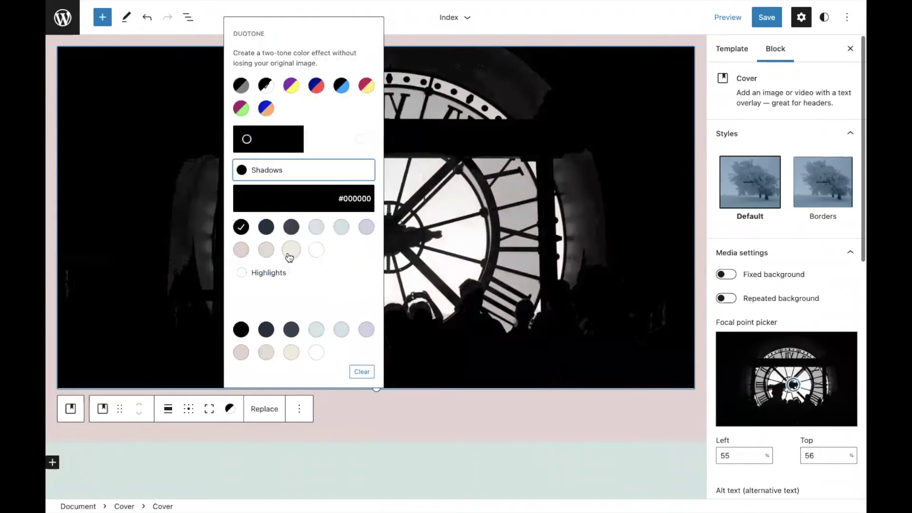
pyautogui.click(263, 204)
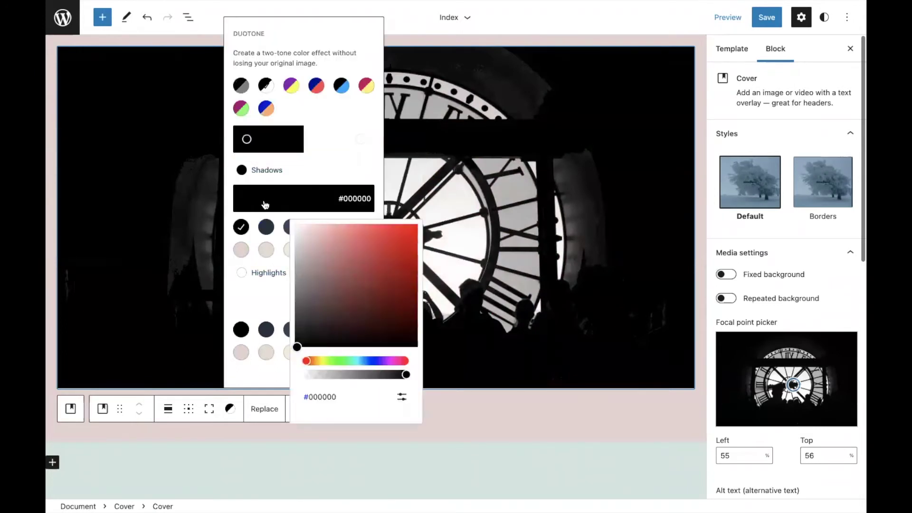
pyautogui.moveTo(406, 375); pyautogui.dragTo(287, 378)
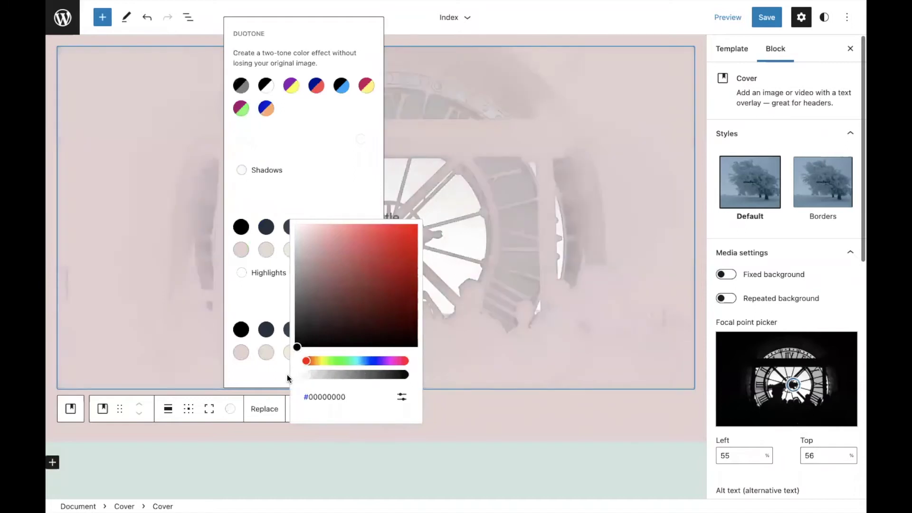
pyautogui.click(253, 277)
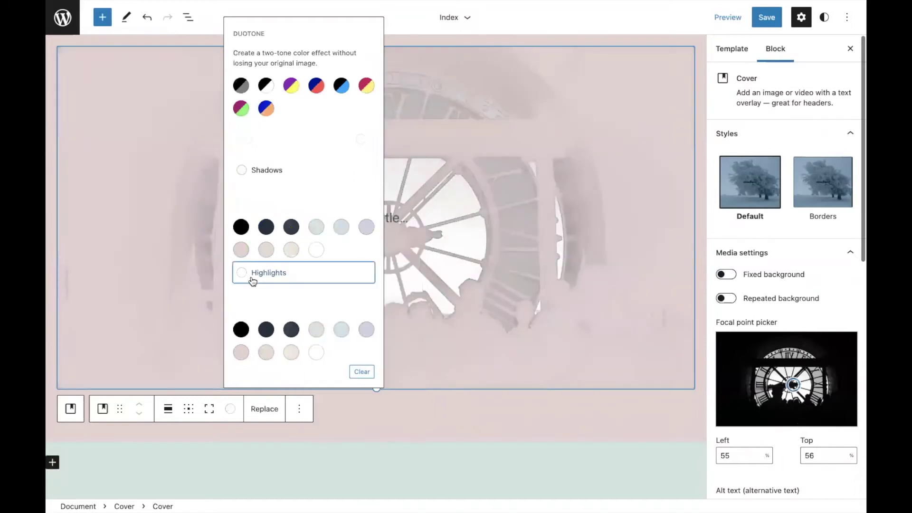
# Set the duotone highlights to black and reselect the outer cover.
pyautogui.click(260, 355)
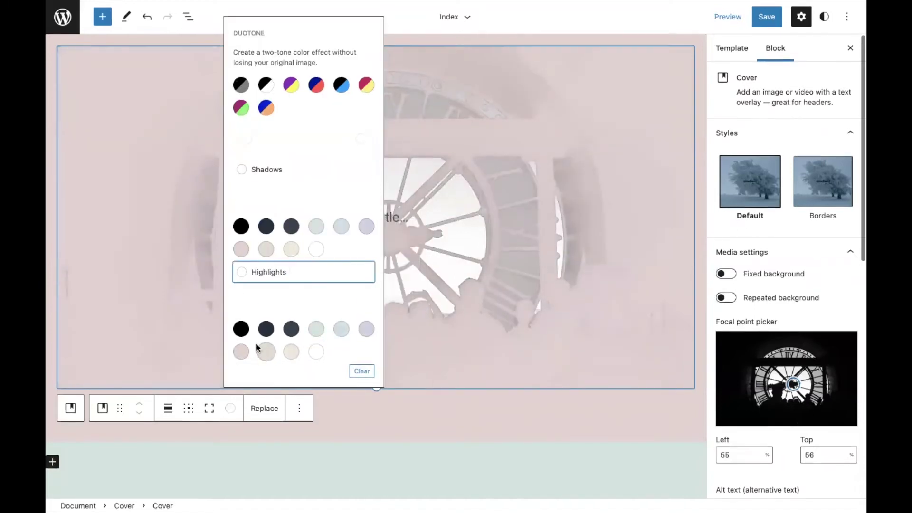
pyautogui.click(246, 334)
pyautogui.click(472, 423)
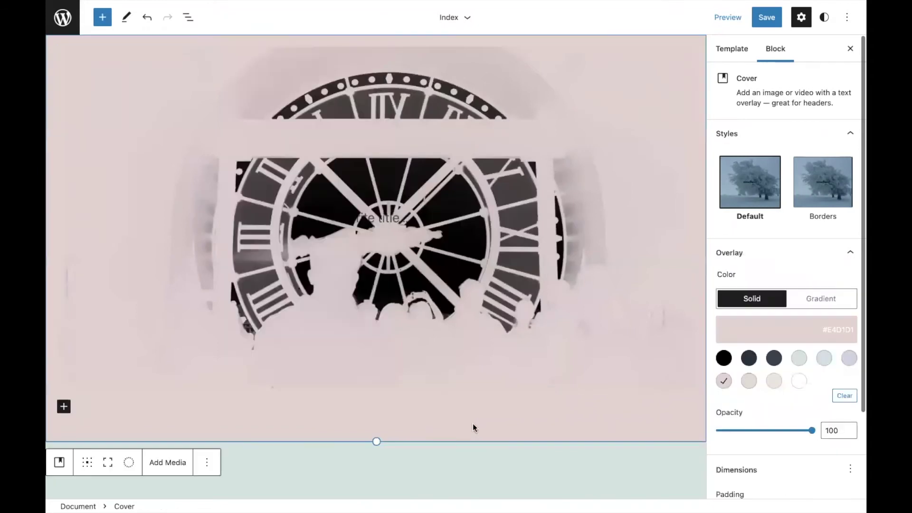
pyautogui.click(612, 218)
pyautogui.click(700, 132)
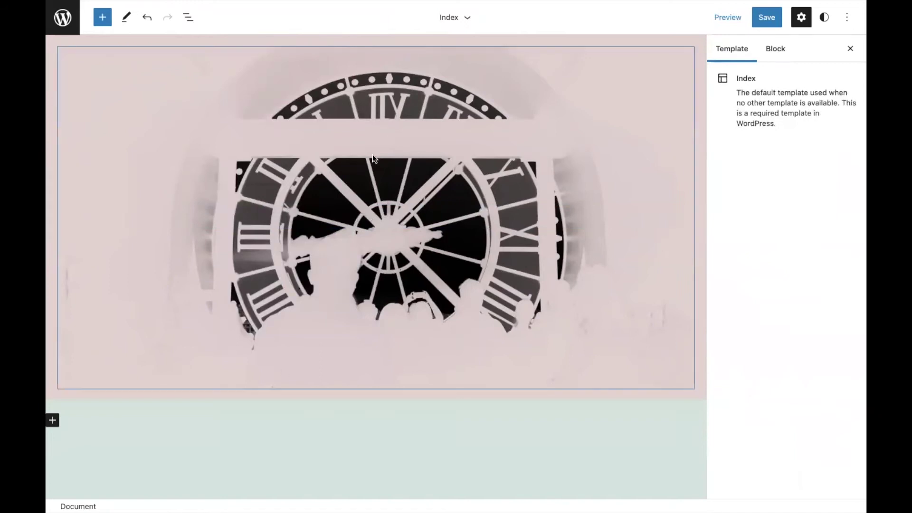
pyautogui.click(698, 128)
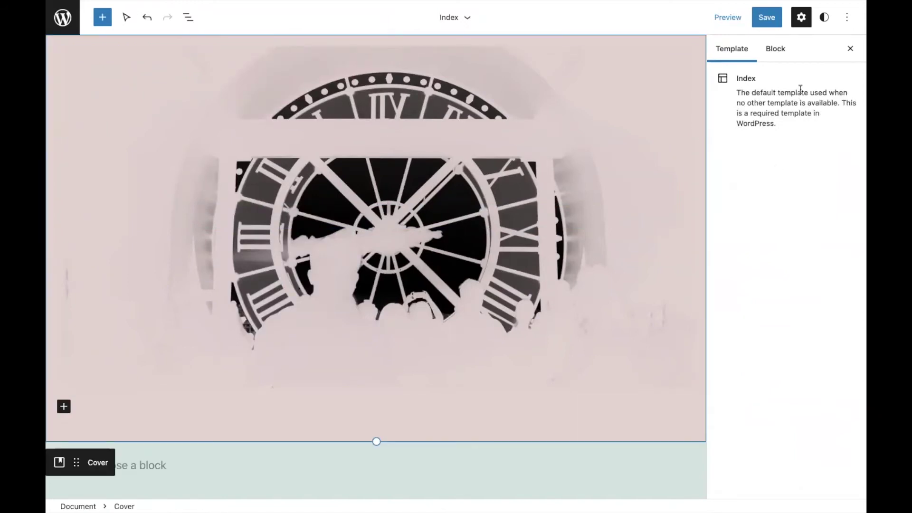
# Switch the outer cover's overlay from solid pink to a gradient.
pyautogui.click(780, 52)
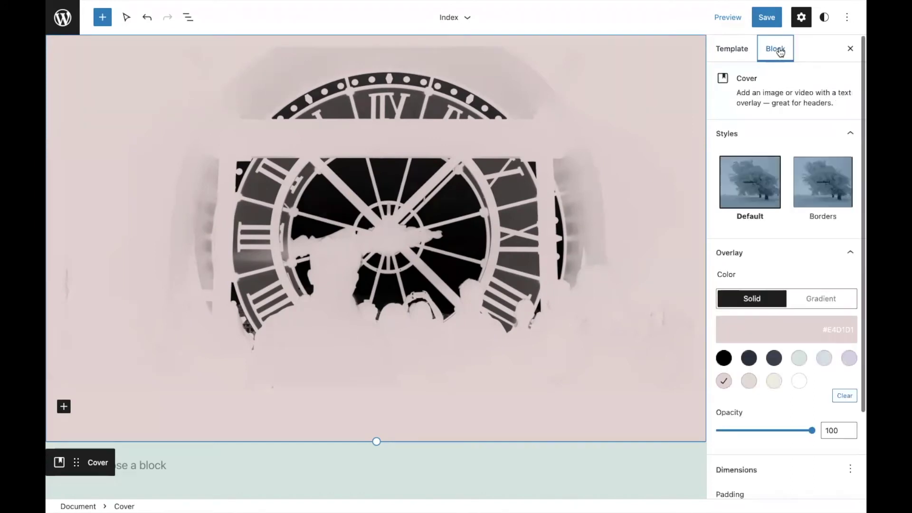
pyautogui.scroll(-2, 774, 266)
pyautogui.click(824, 264)
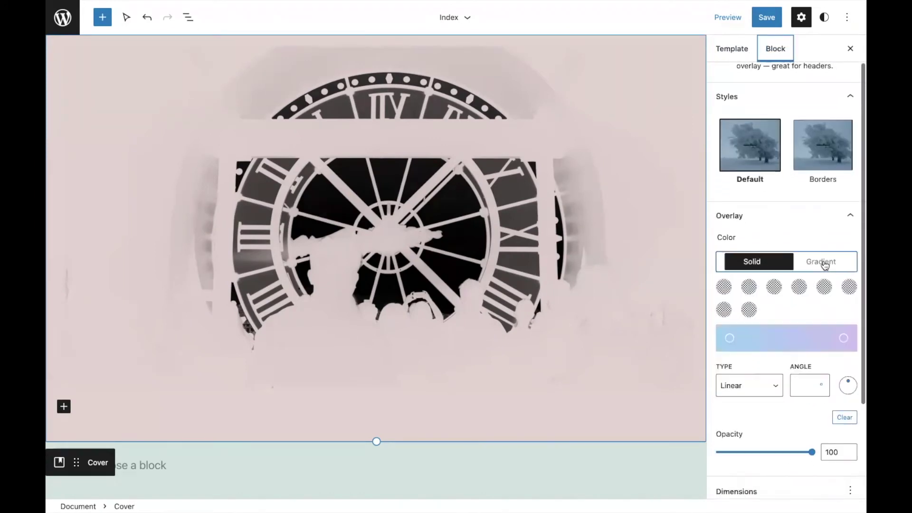
pyautogui.scroll(-4, 824, 264)
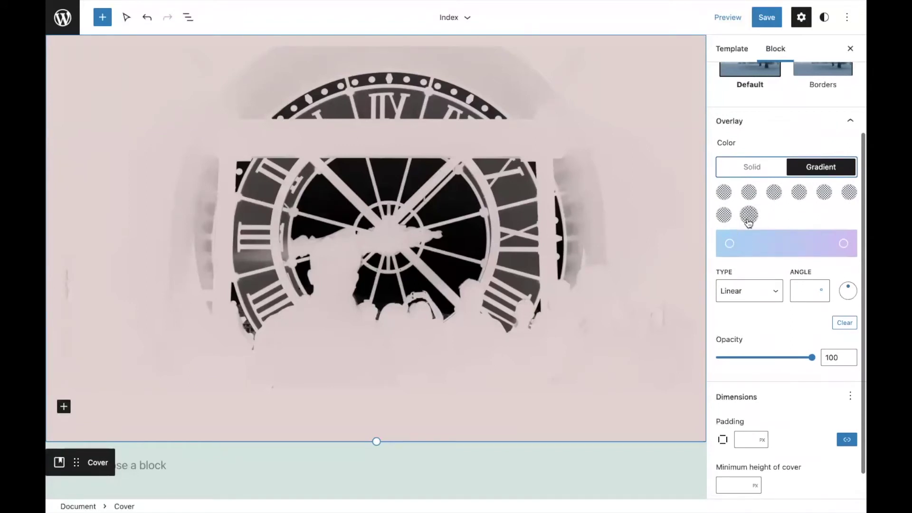
pyautogui.scroll(-1, 787, 202)
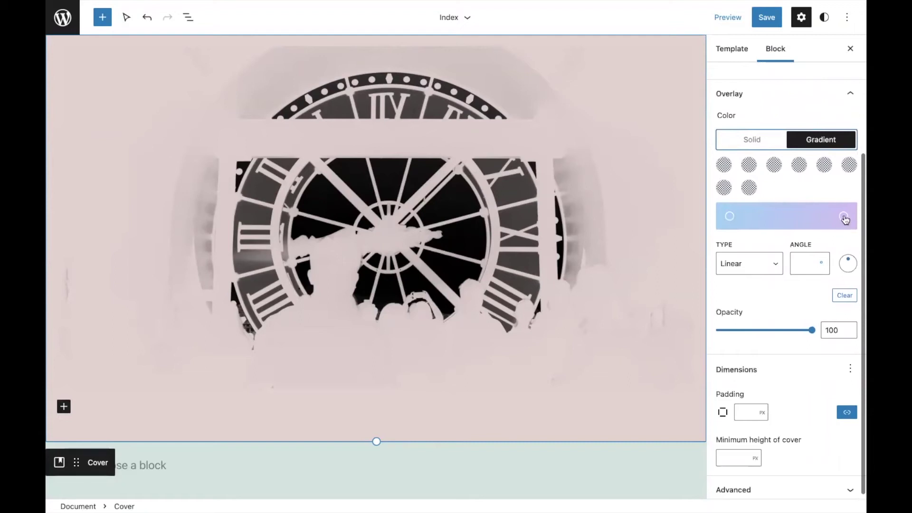
# Set the gradient's right stop to cyan-green #51E0C3, giving a blue-to-teal 135° gradient.
pyautogui.click(844, 217)
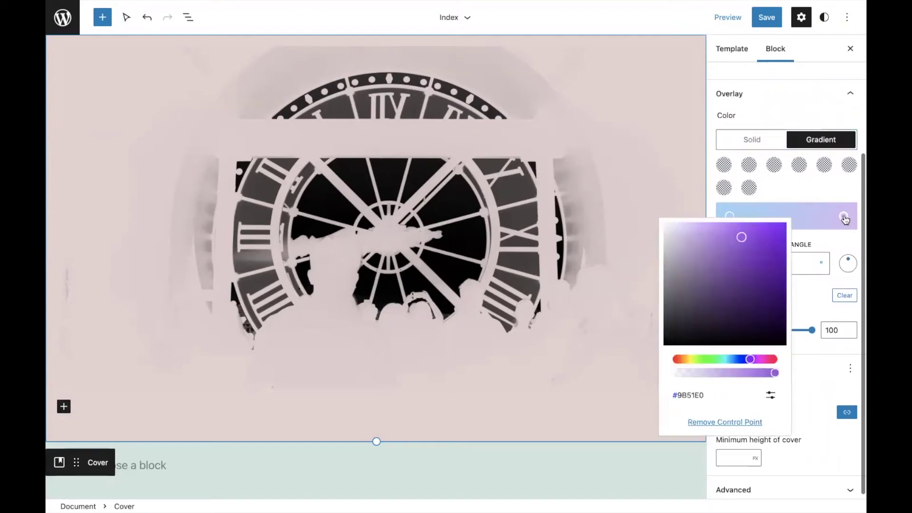
pyautogui.click(695, 359)
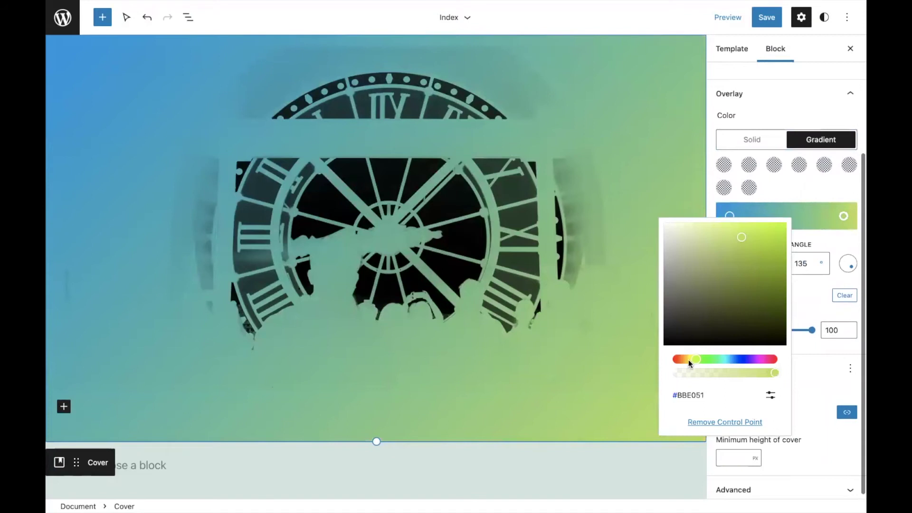
pyautogui.click(687, 360)
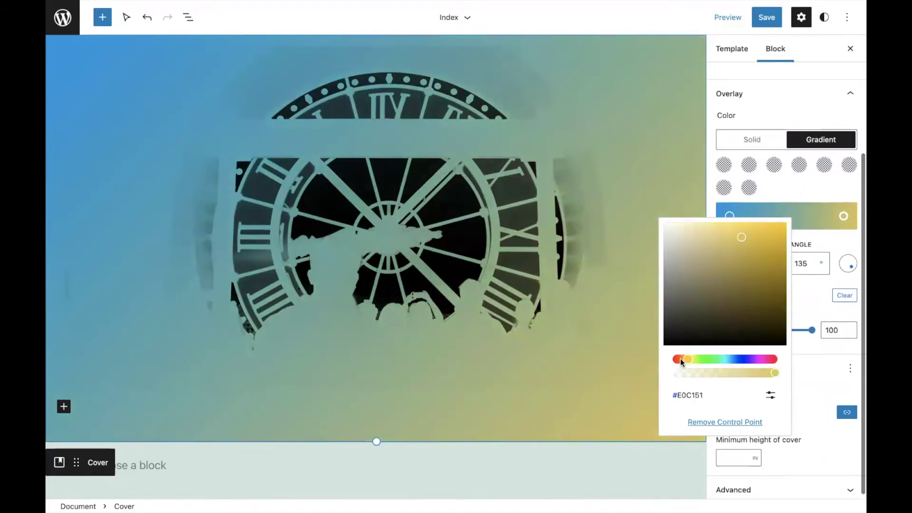
pyautogui.click(733, 361)
pyautogui.click(721, 360)
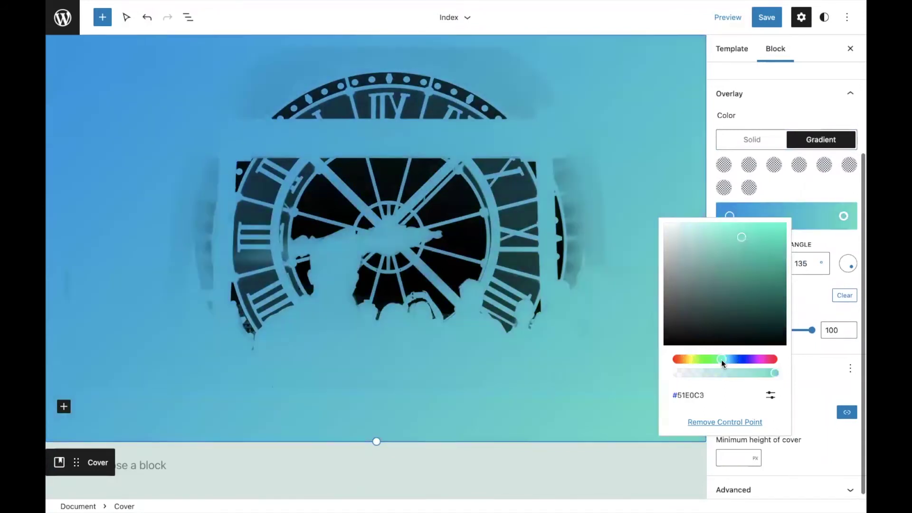
pyautogui.click(812, 364)
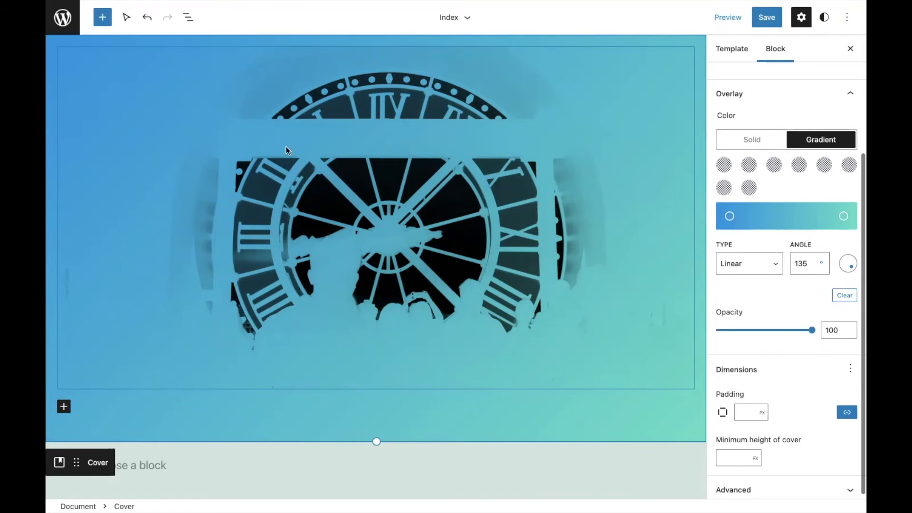
# Replace the inner cover's clock photo with the mountain-window photo DSCF4543.
pyautogui.click(850, 48)
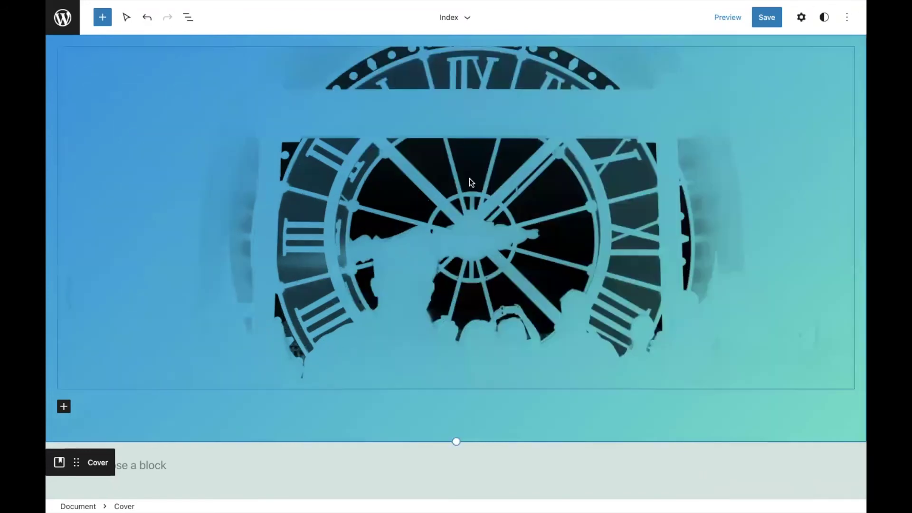
pyautogui.click(449, 183)
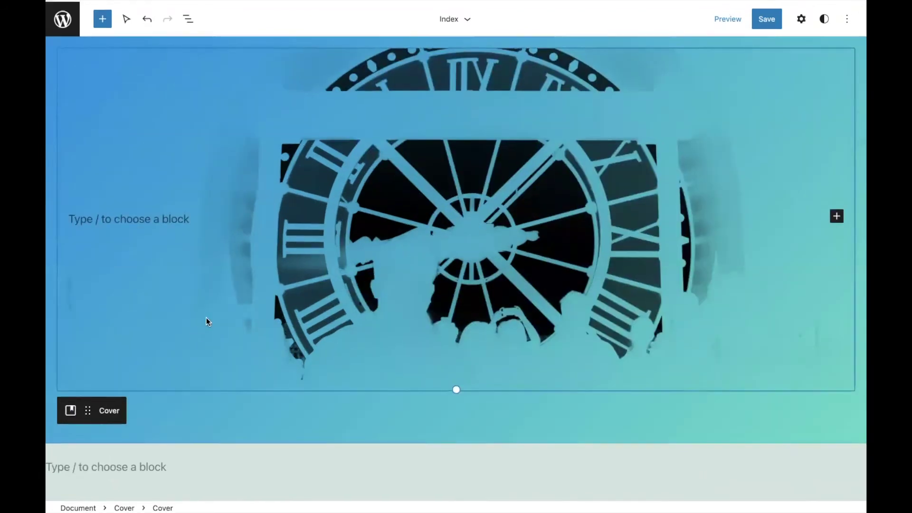
pyautogui.click(370, 220)
pyautogui.click(267, 410)
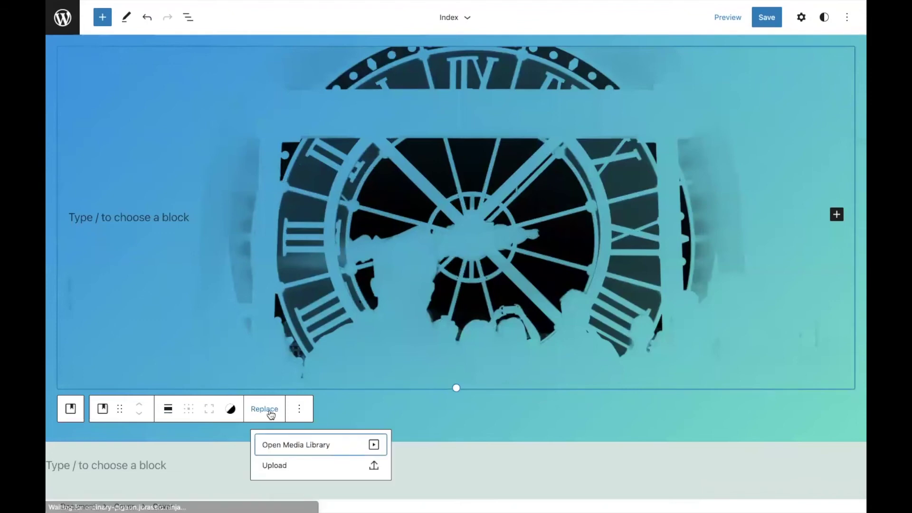
pyautogui.click(287, 445)
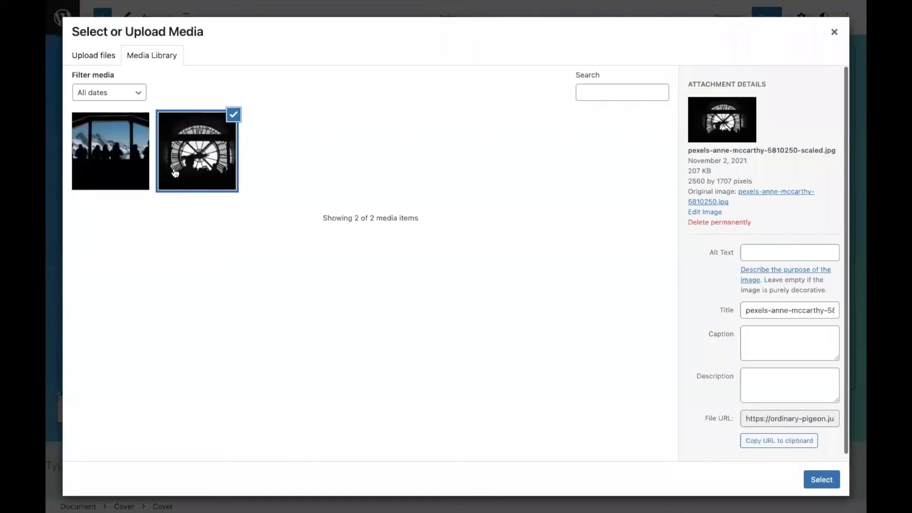
pyautogui.click(117, 169)
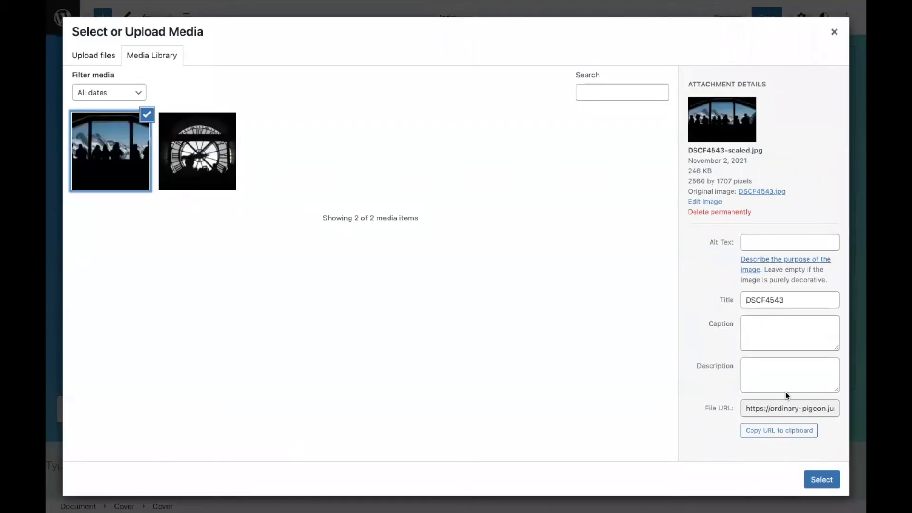
pyautogui.click(812, 477)
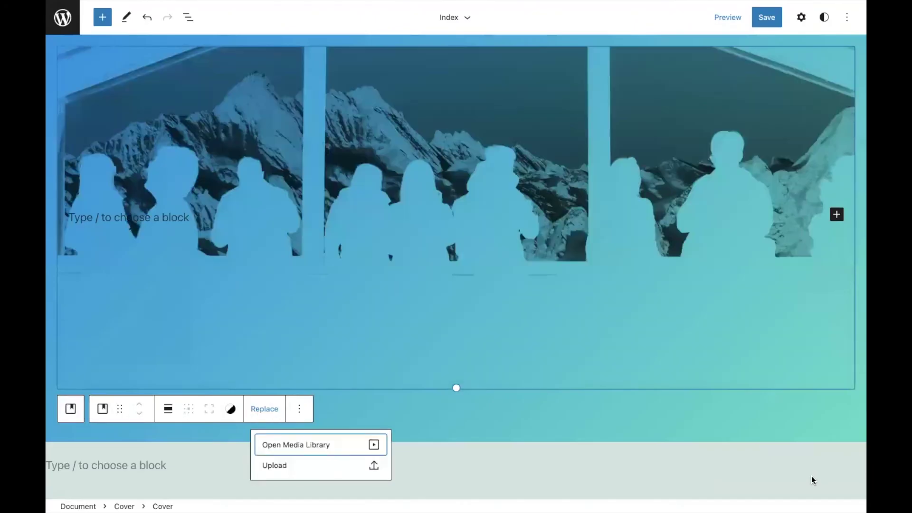
pyautogui.click(823, 414)
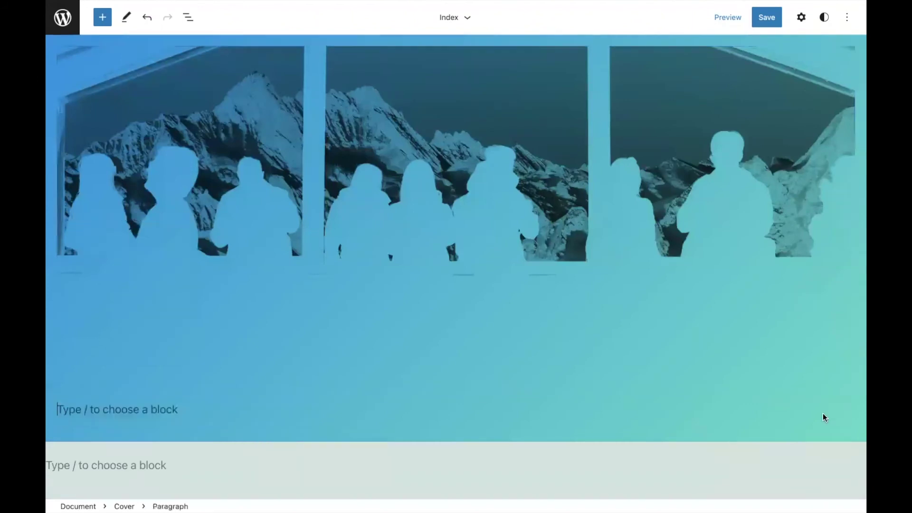
# Set the photo cover to 400 px minimum height with focal point 51% left, 34% top.
pyautogui.click(633, 208)
pyautogui.click(801, 18)
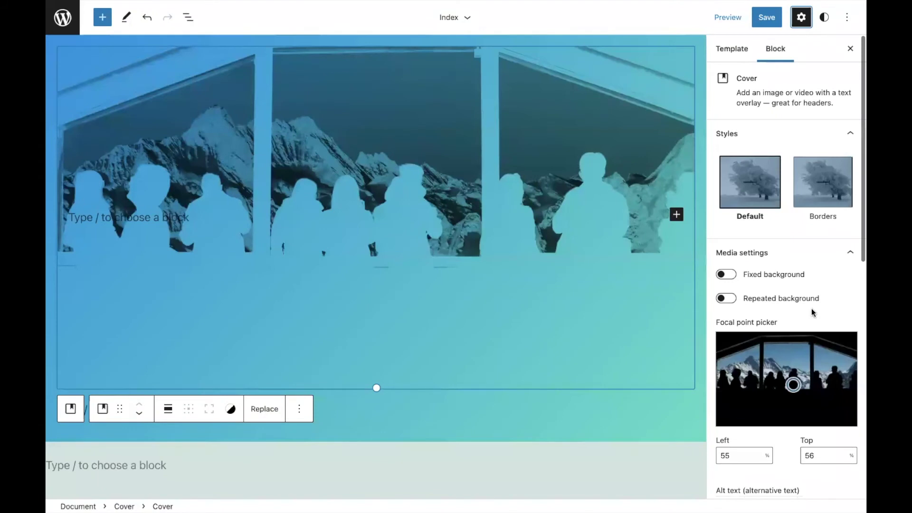
pyautogui.scroll(-2, 813, 310)
pyautogui.moveTo(786, 311)
pyautogui.mouseDown()
pyautogui.moveTo(785, 269)
pyautogui.moveTo(790, 316)
pyautogui.mouseUp()
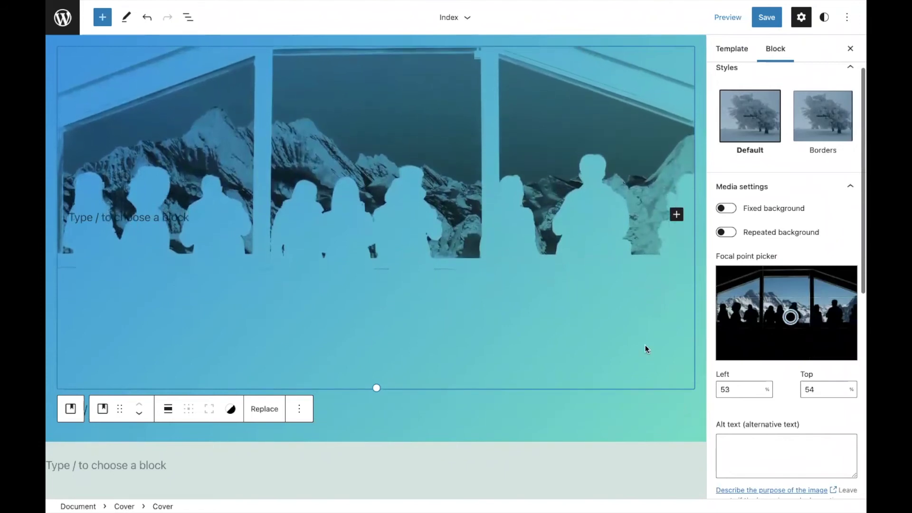
pyautogui.scroll(-9, 820, 408)
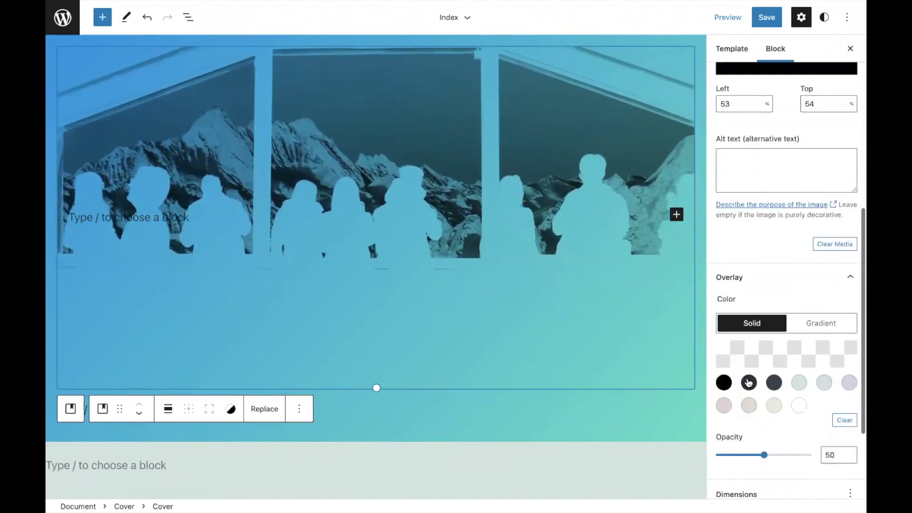
pyautogui.click(726, 453)
pyautogui.press('BackSpace')
pyautogui.write('400')
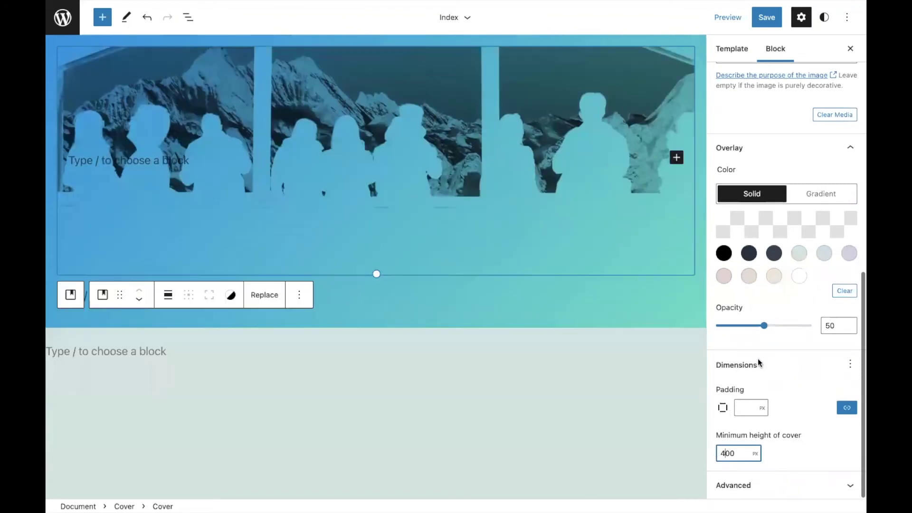
pyautogui.scroll(10, 784, 285)
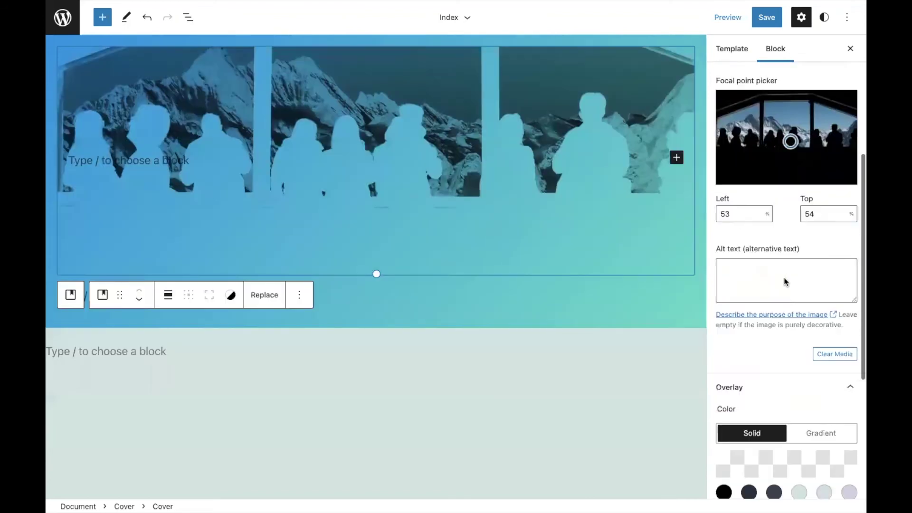
pyautogui.click(787, 340)
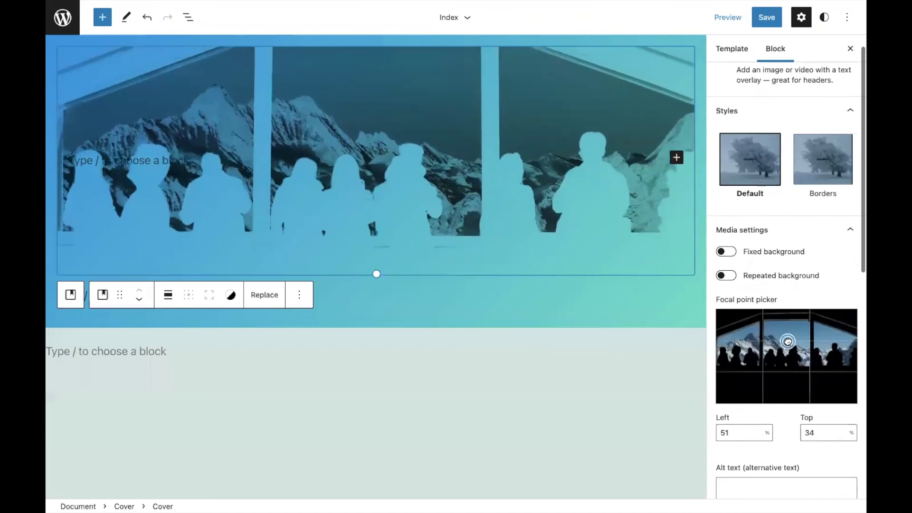
pyautogui.click(624, 379)
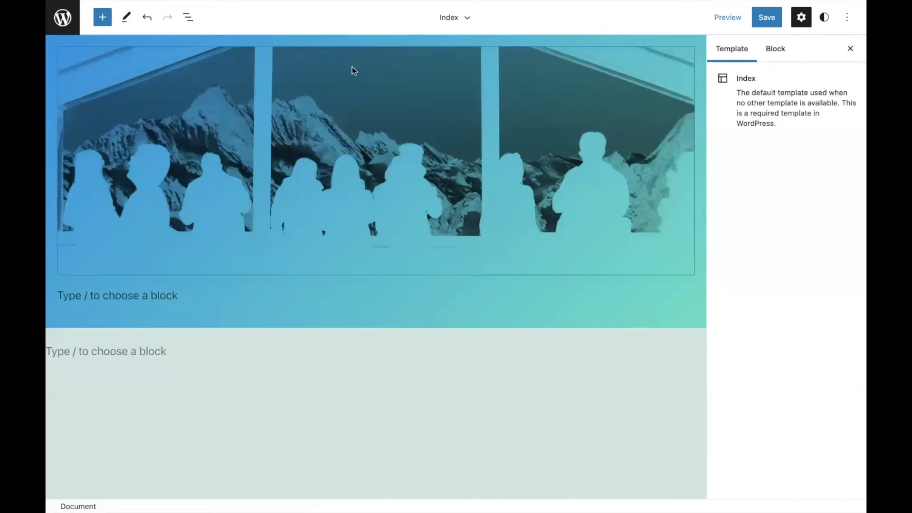
# Set the mountain photo's duotone shadows to black and drag the highlight alpha to zero.
pyautogui.click(347, 99)
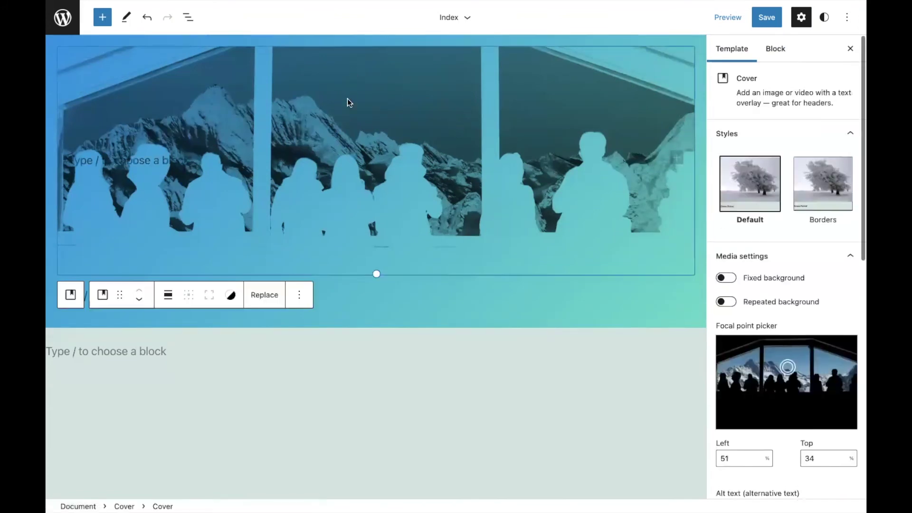
pyautogui.click(230, 295)
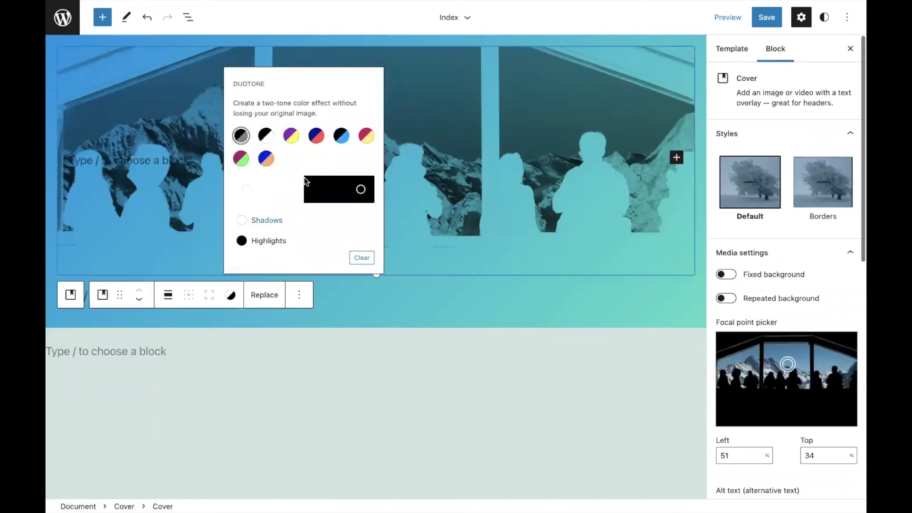
pyautogui.click(274, 221)
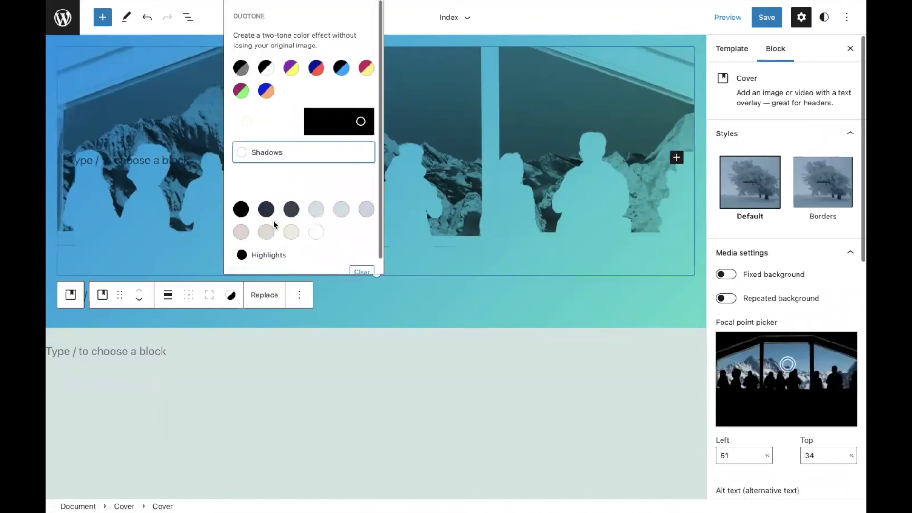
pyautogui.click(241, 209)
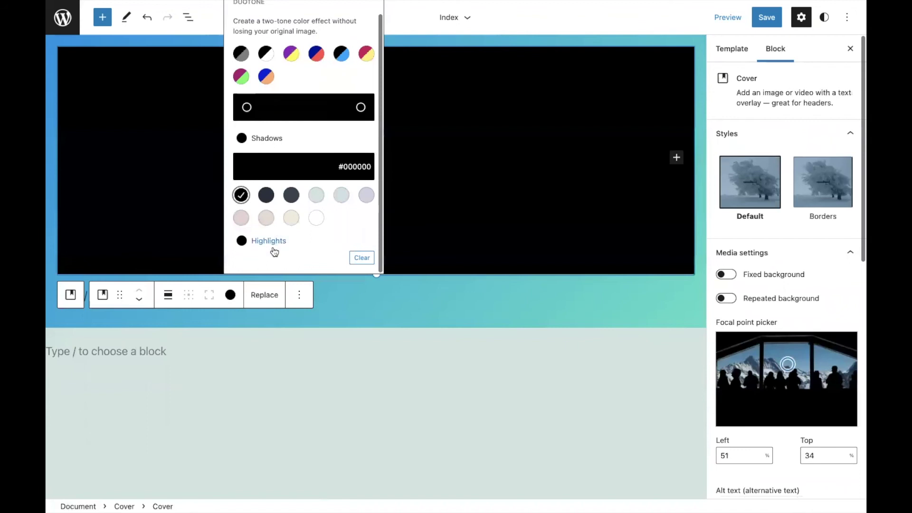
pyautogui.click(275, 251)
pyautogui.click(287, 190)
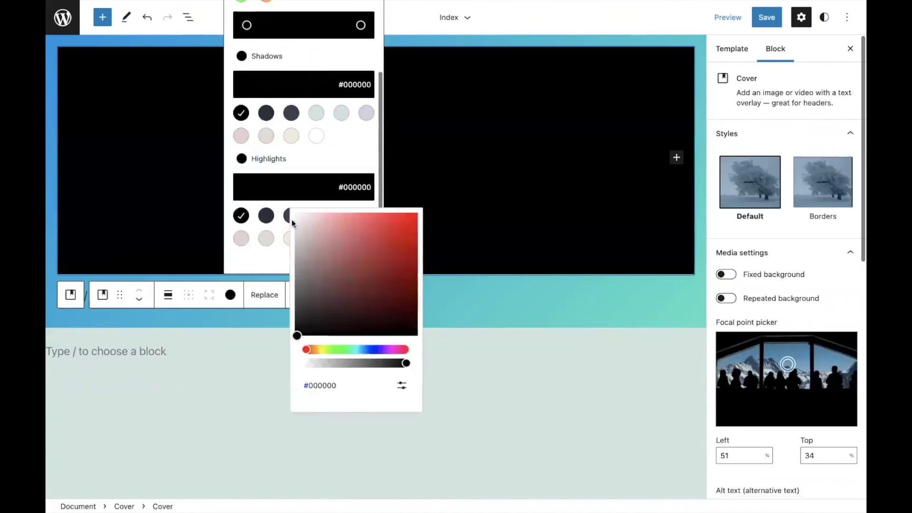
pyautogui.moveTo(405, 364); pyautogui.dragTo(297, 362)
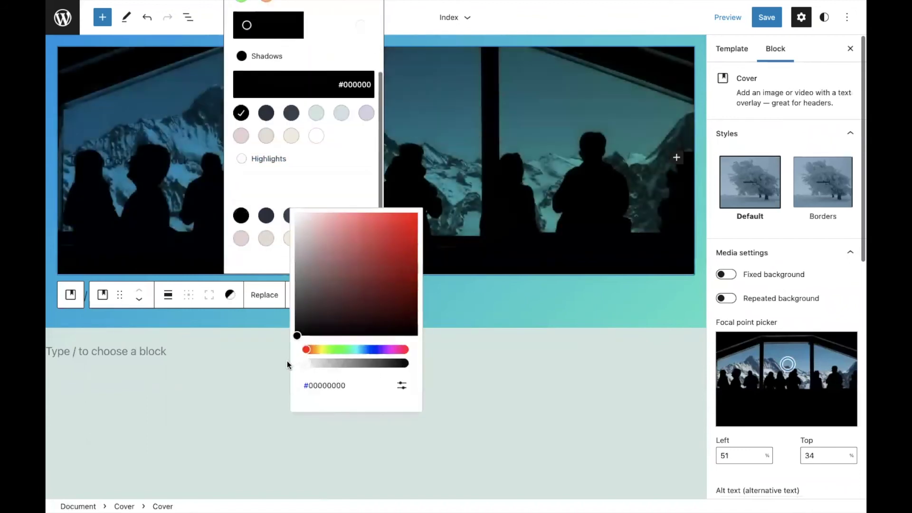
pyautogui.click(613, 315)
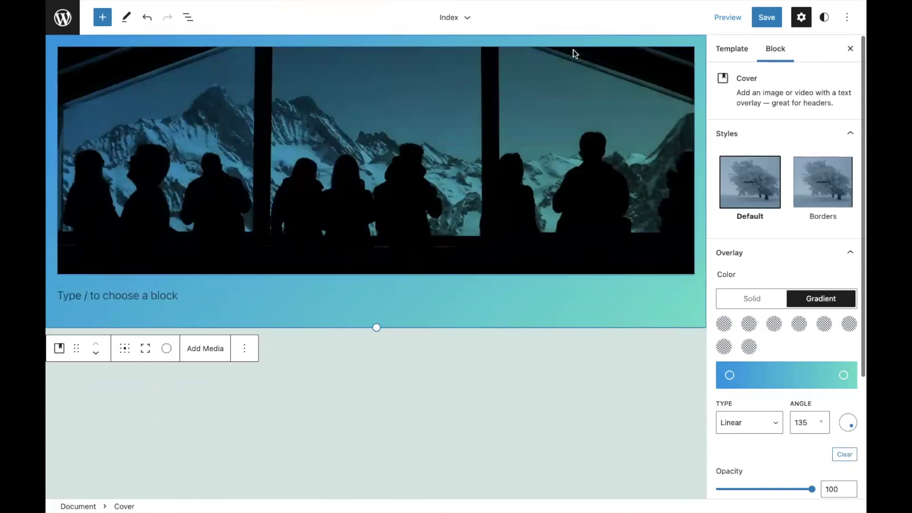
# Save the Index template.
pyautogui.click(767, 18)
pyautogui.click(778, 22)
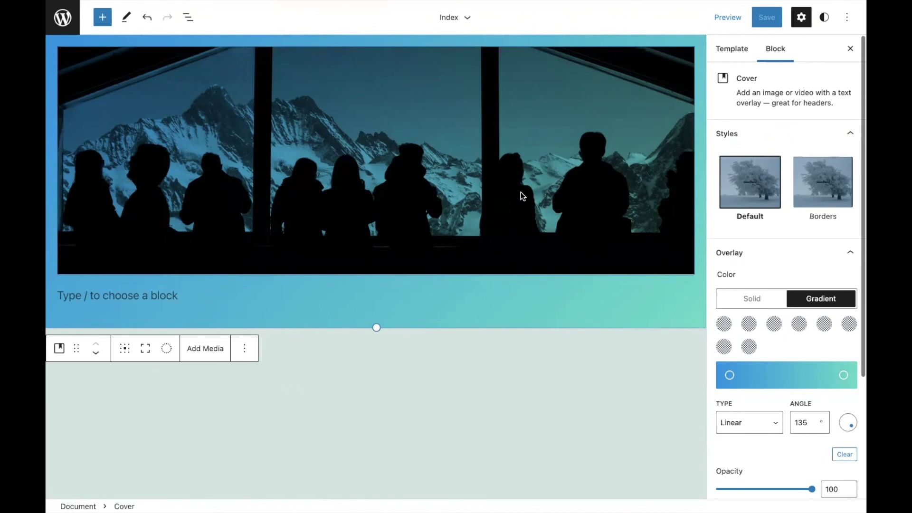
pyautogui.hotkey('ctrl', 'z')
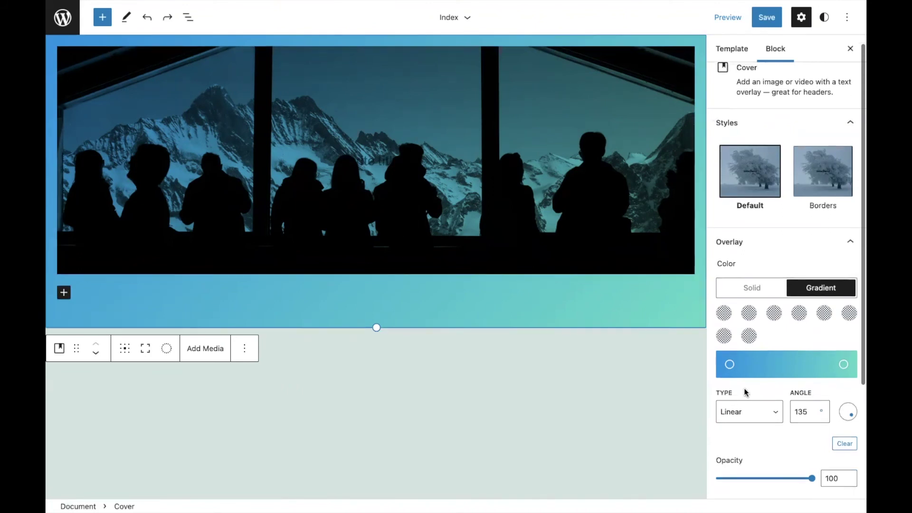
# Recolour the outer gradient from yellow #E3E007 to orange #E09A51 and lower opacity to 90.
pyautogui.click(843, 364)
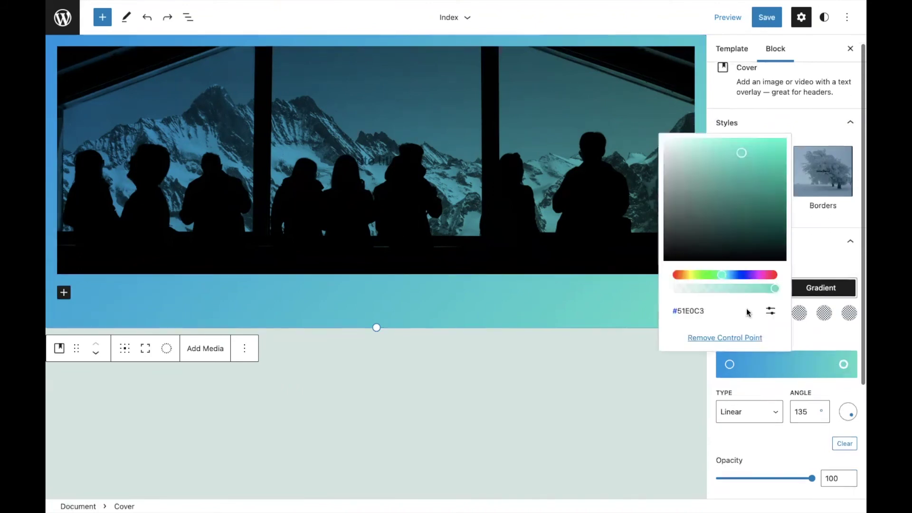
pyautogui.click(683, 275)
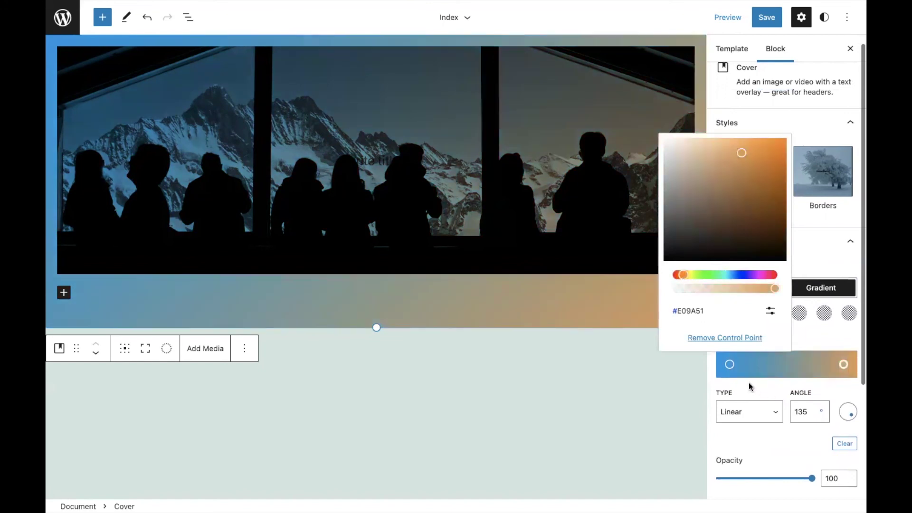
pyautogui.click(729, 364)
pyautogui.click(730, 364)
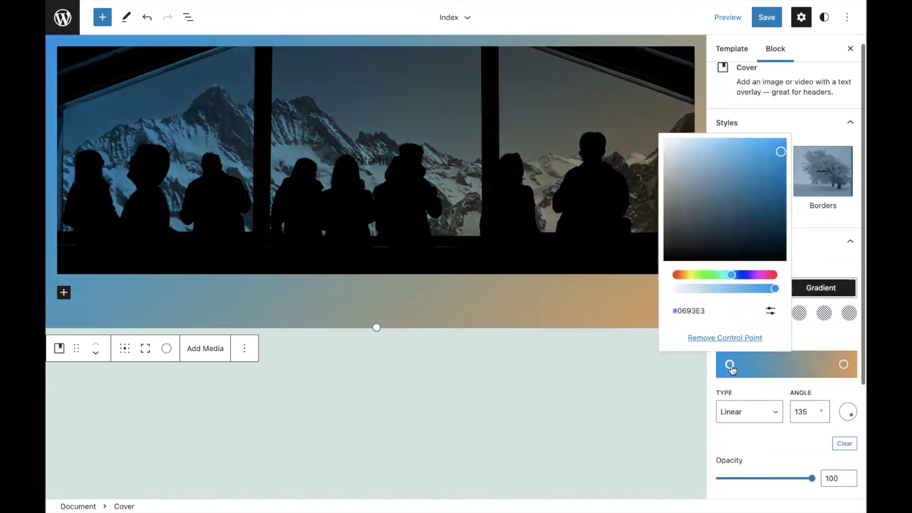
pyautogui.click(691, 275)
pyautogui.click(769, 394)
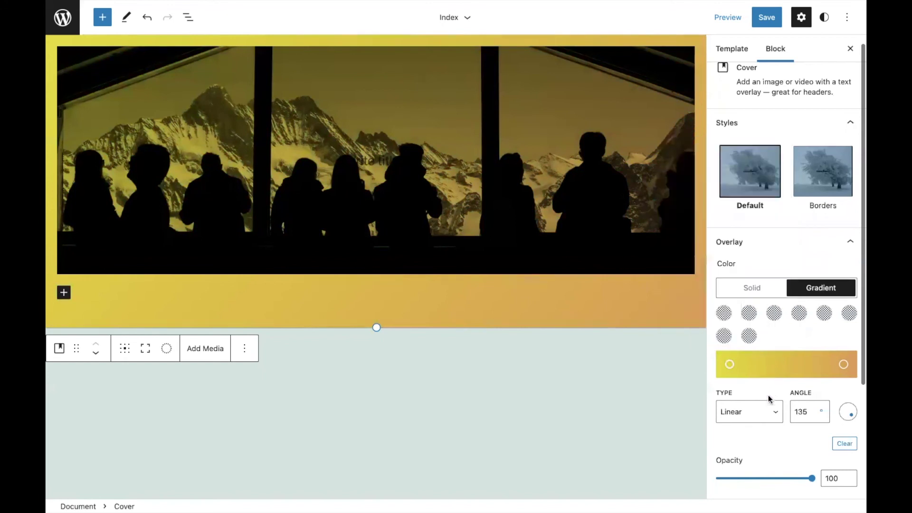
pyautogui.moveTo(812, 479); pyautogui.dragTo(794, 481)
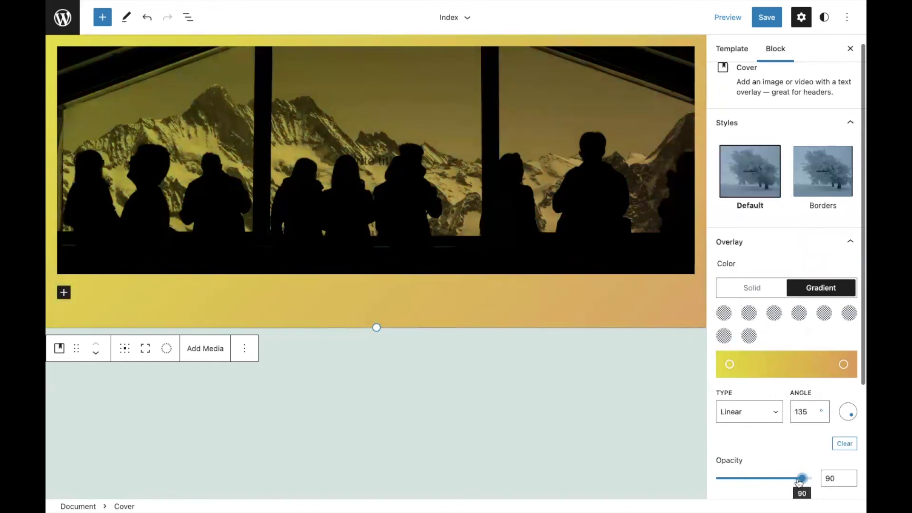
pyautogui.click(579, 334)
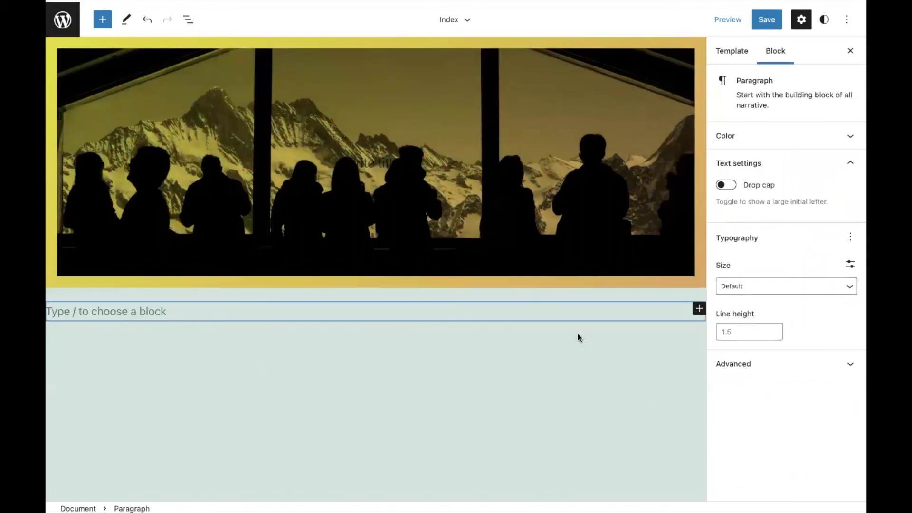
pyautogui.click(386, 151)
pyautogui.click(386, 151)
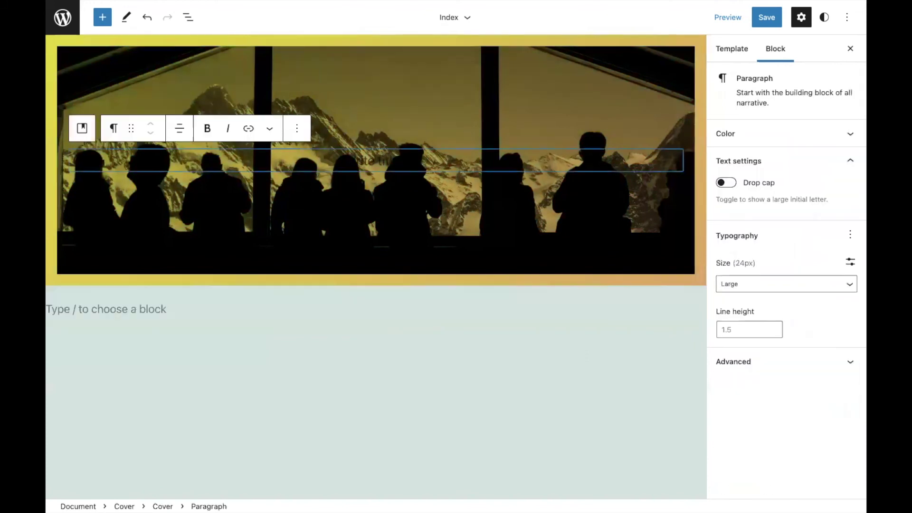
pyautogui.press('Escape')
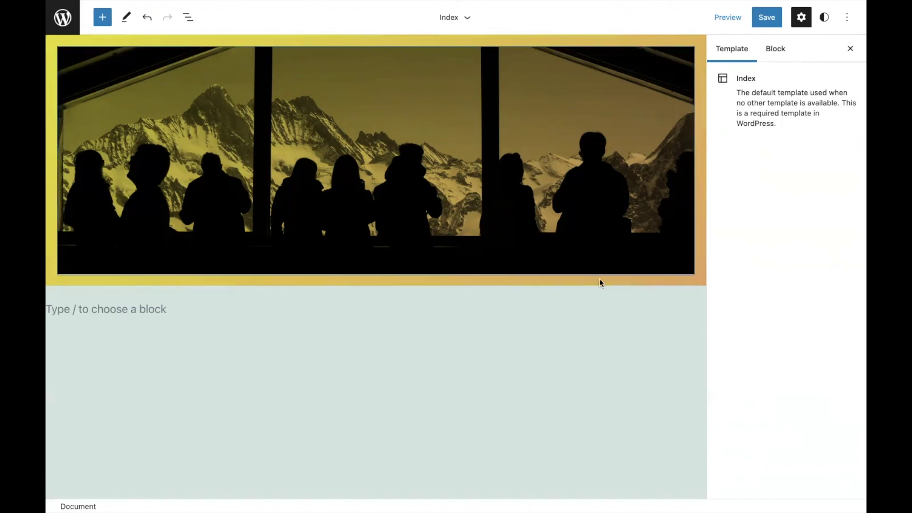
pyautogui.moveTo(584, 292)
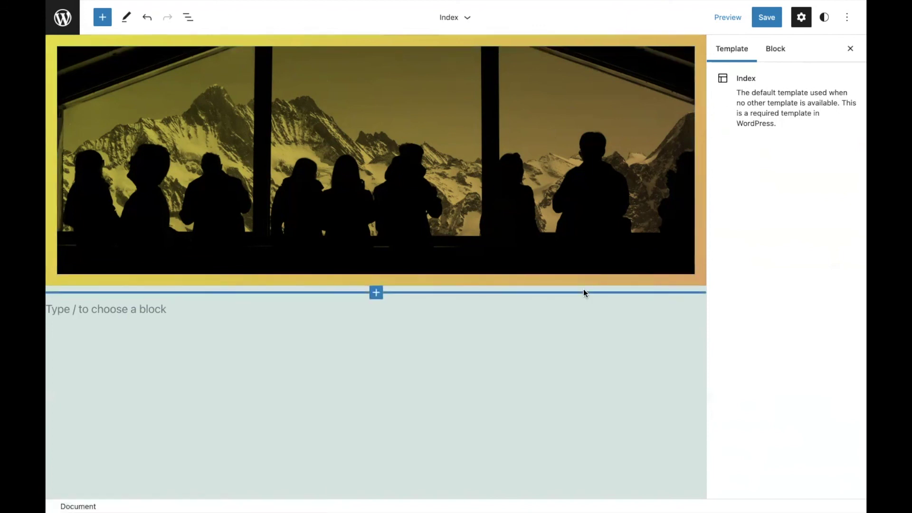